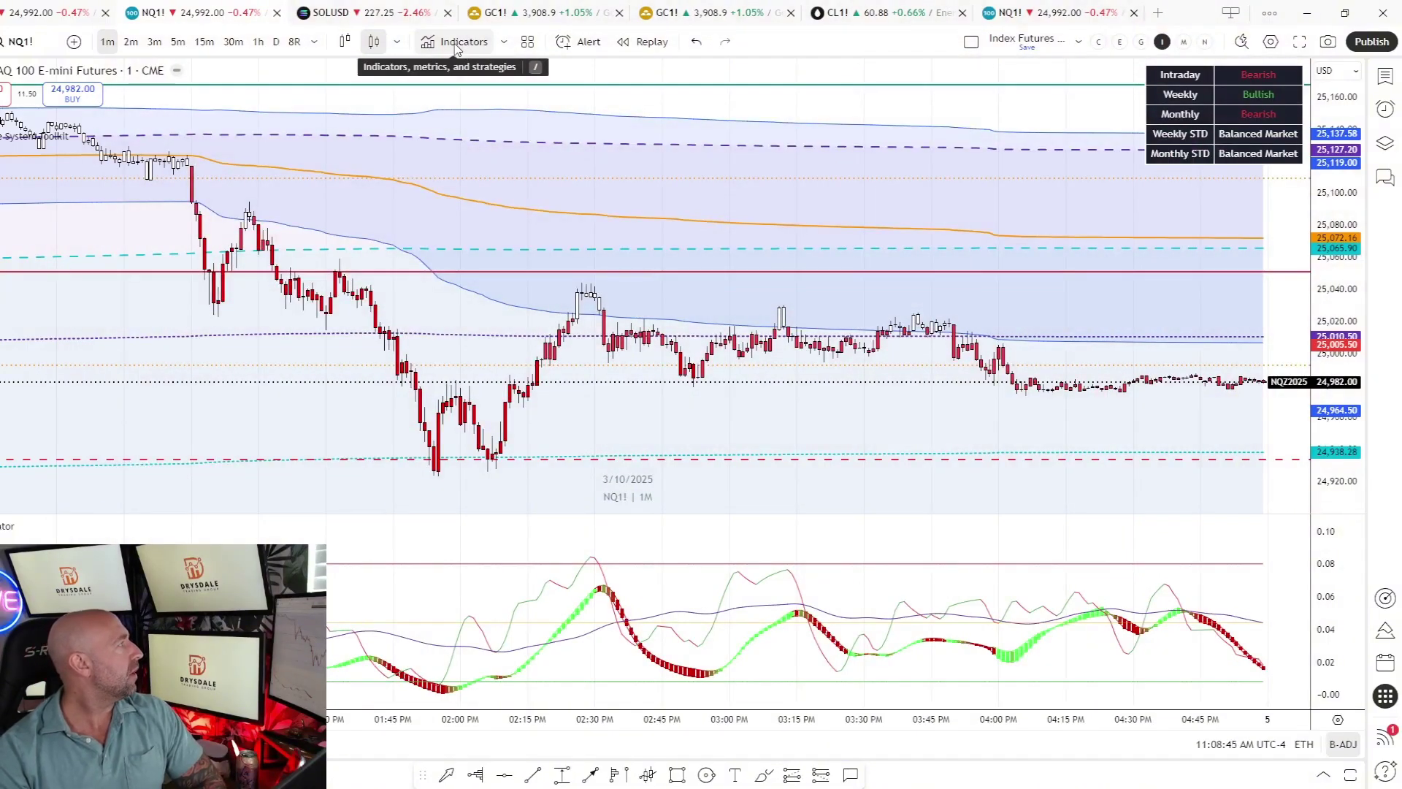
Step: Add the fluxchart CVD Oscillator from the invite-only indicators to the chart
click(456, 49)
click(431, 435)
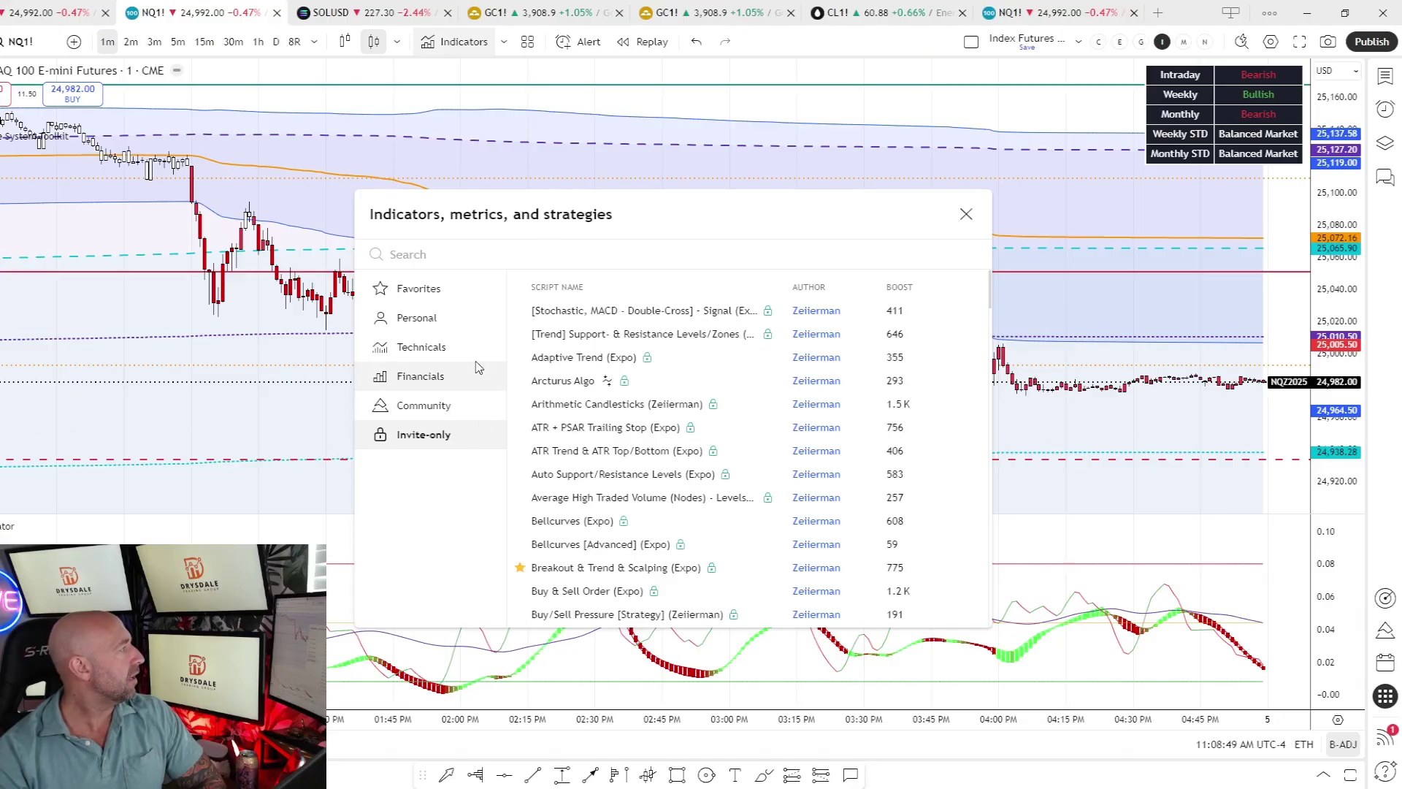
scroll(545, 416, down, 6)
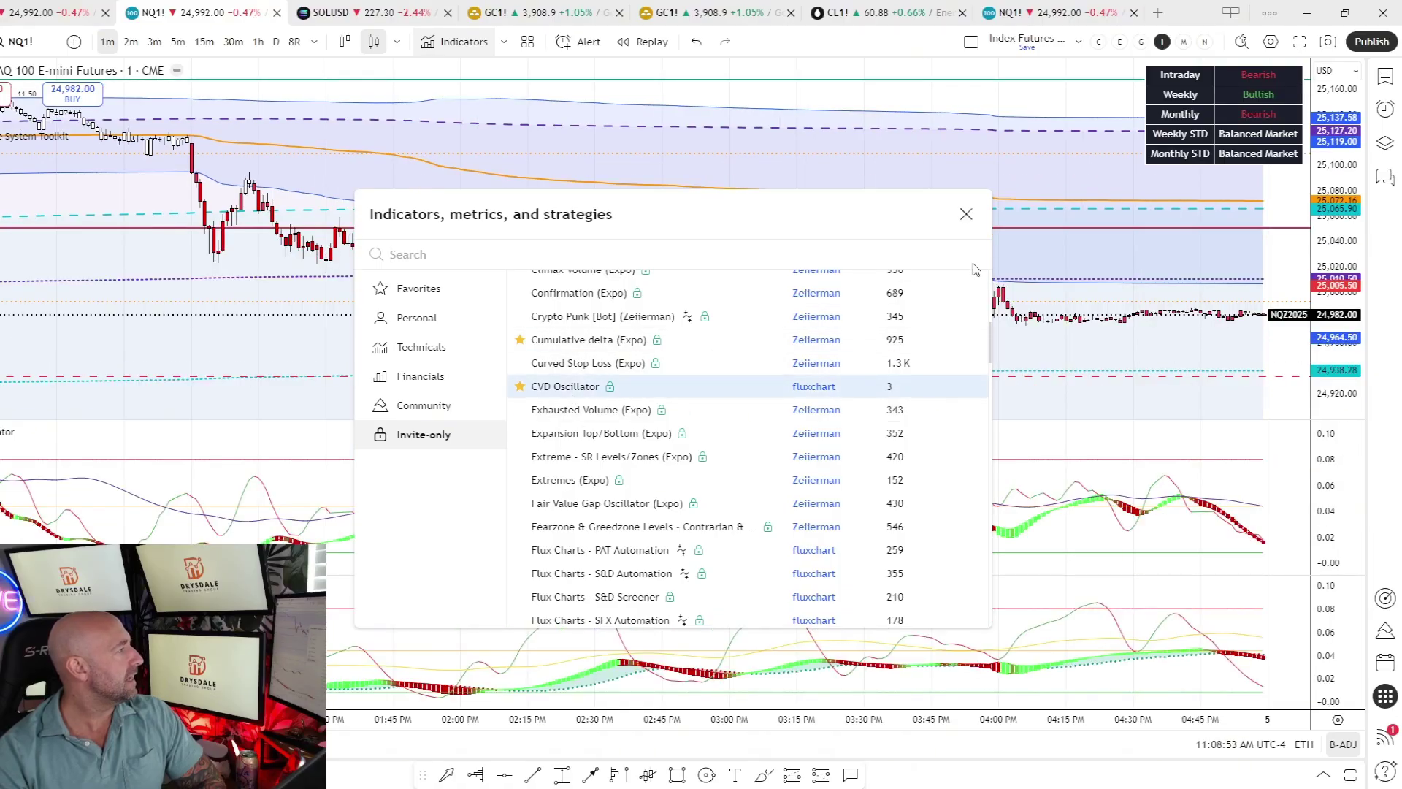
click(967, 214)
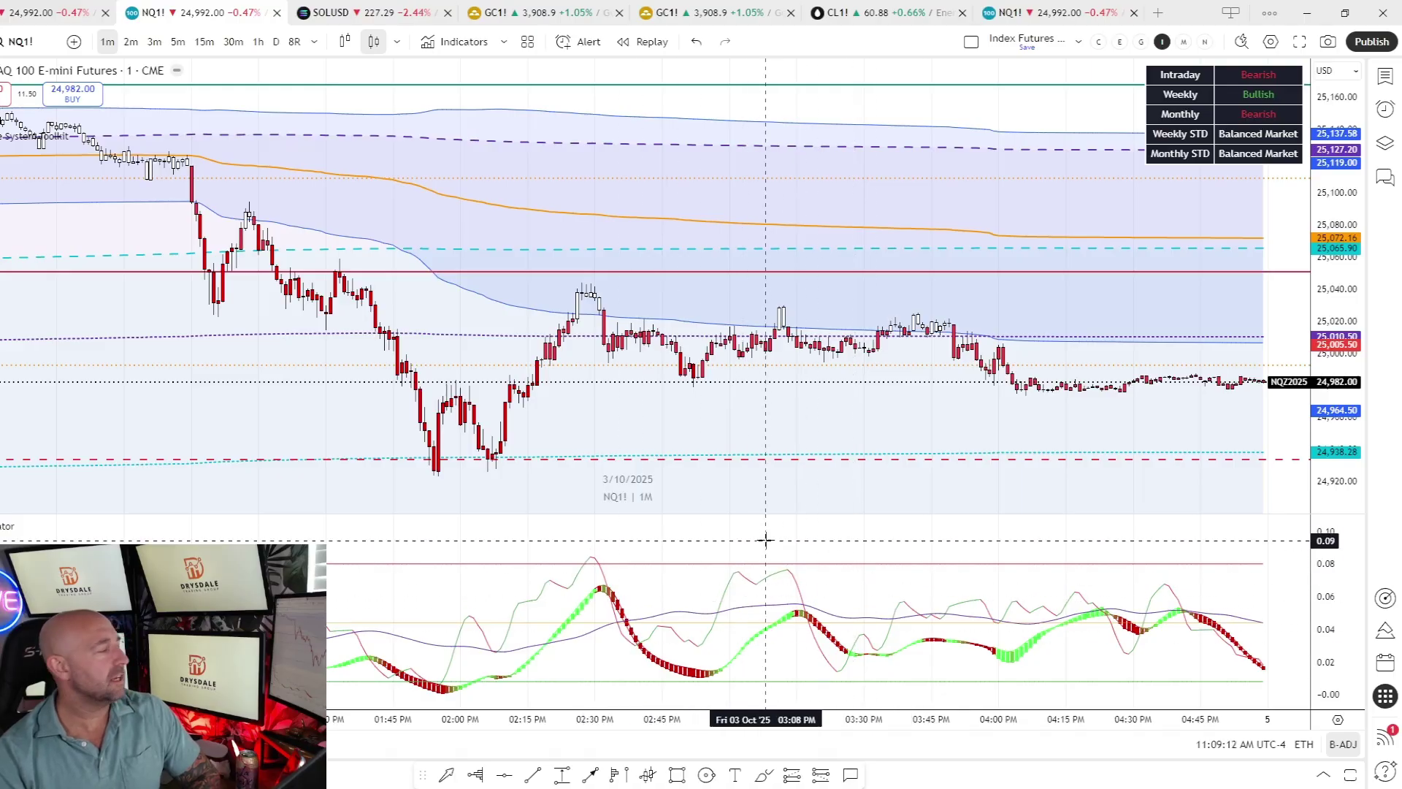
Step: Review the CVD Oscillator's input settings, covering cumulative delta, signal and confirmation lines, impulse signals, trend dots and alerts
click(22, 526)
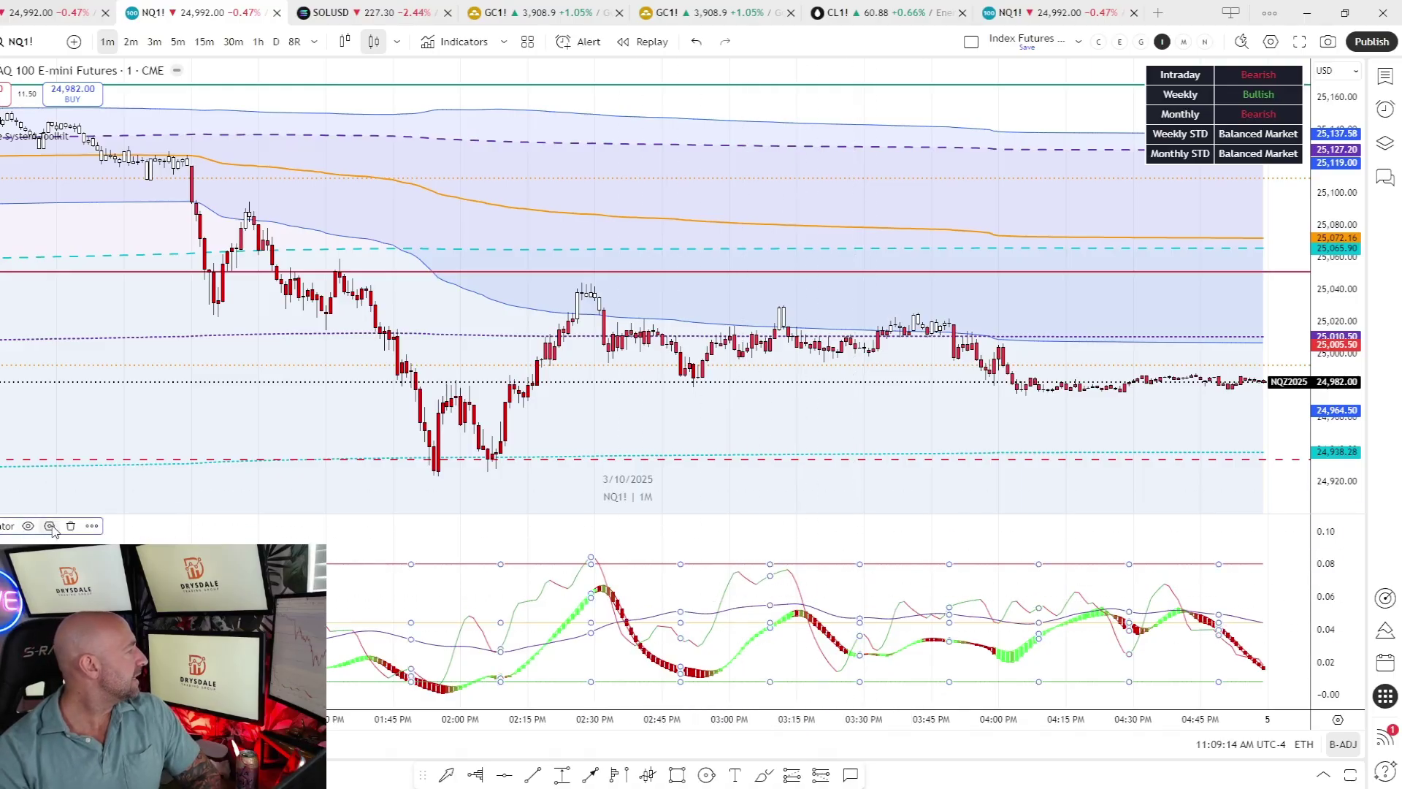
click(49, 526)
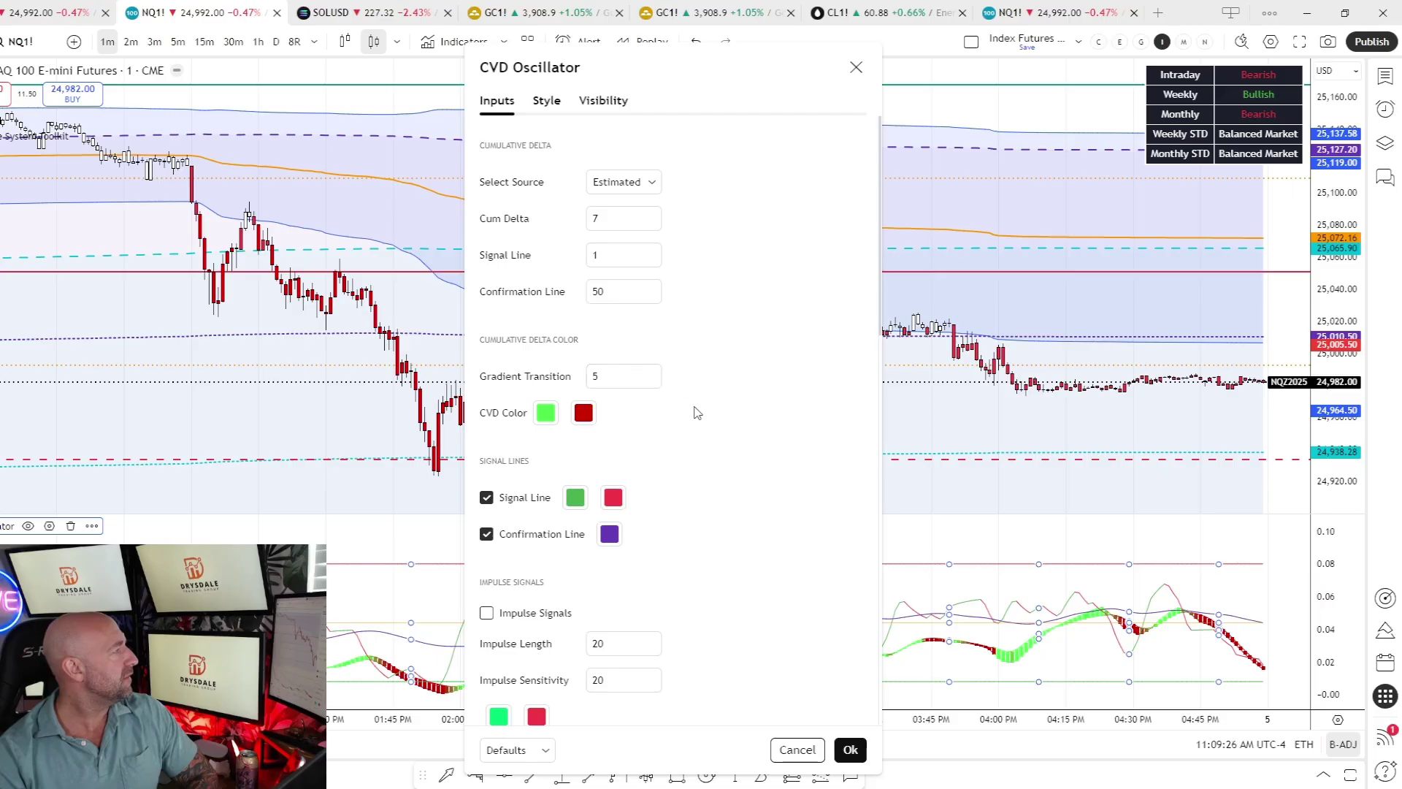
scroll(750, 443, down, 1)
scroll(750, 442, down, 6)
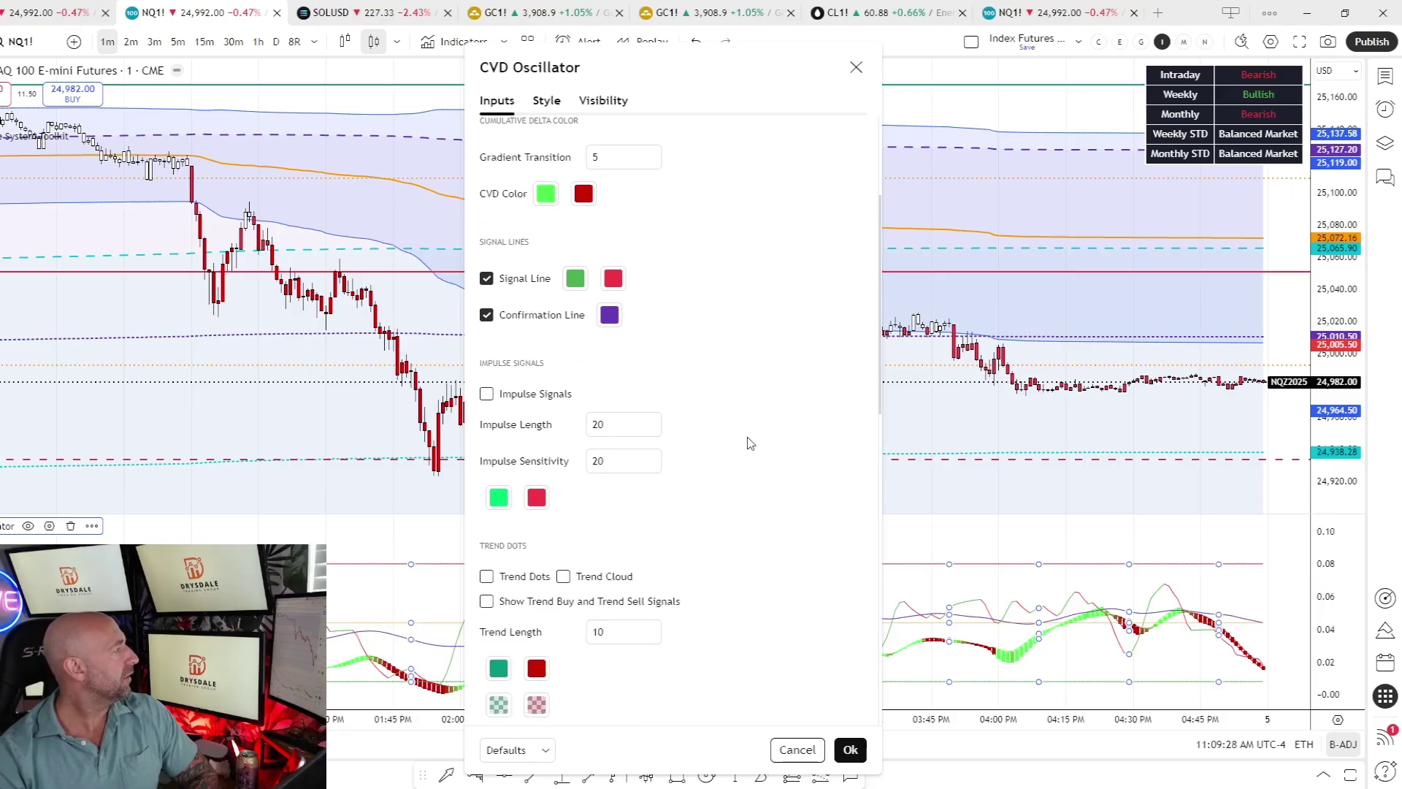
scroll(750, 443, down, 5)
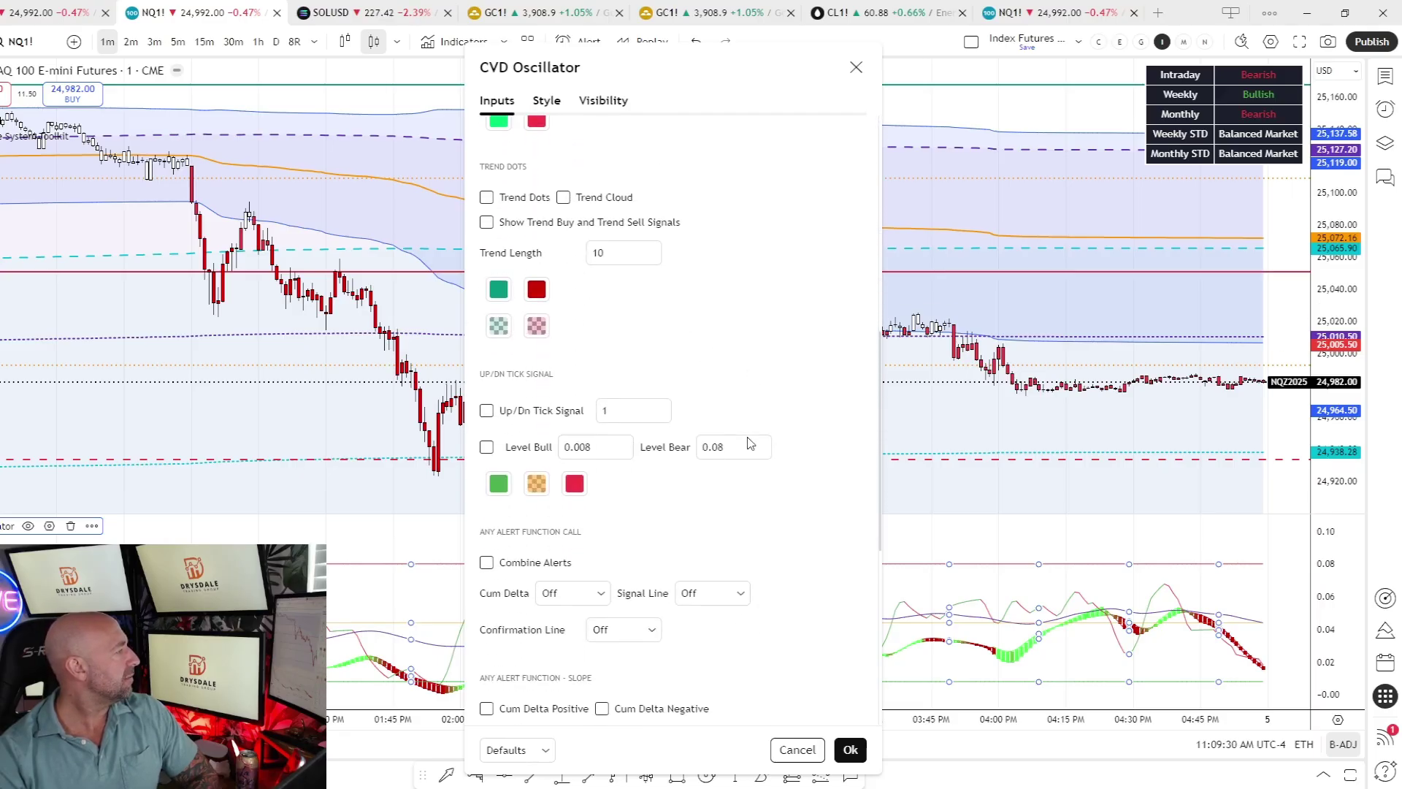
scroll(731, 418, up, 9)
scroll(723, 481, up, 2)
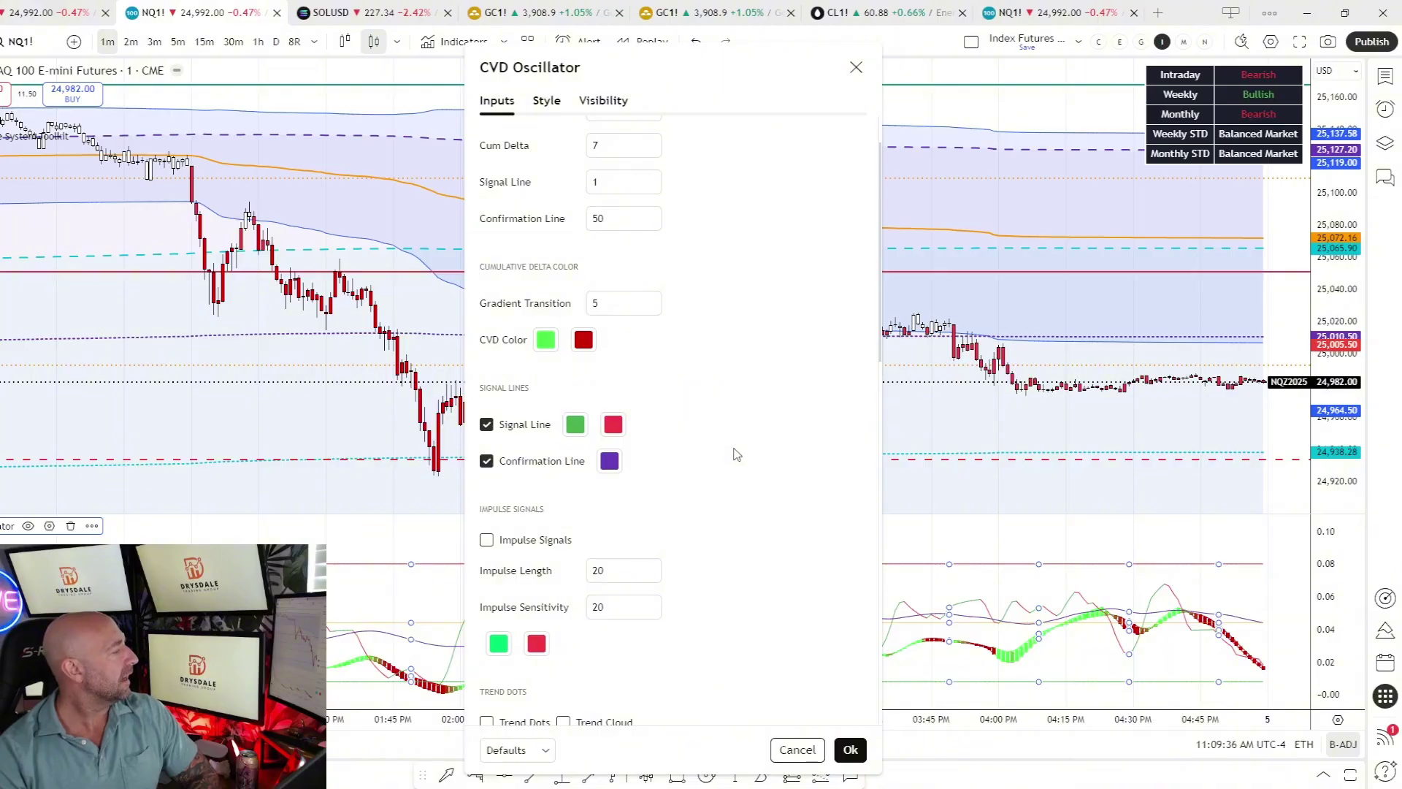
scroll(738, 460, down, 4)
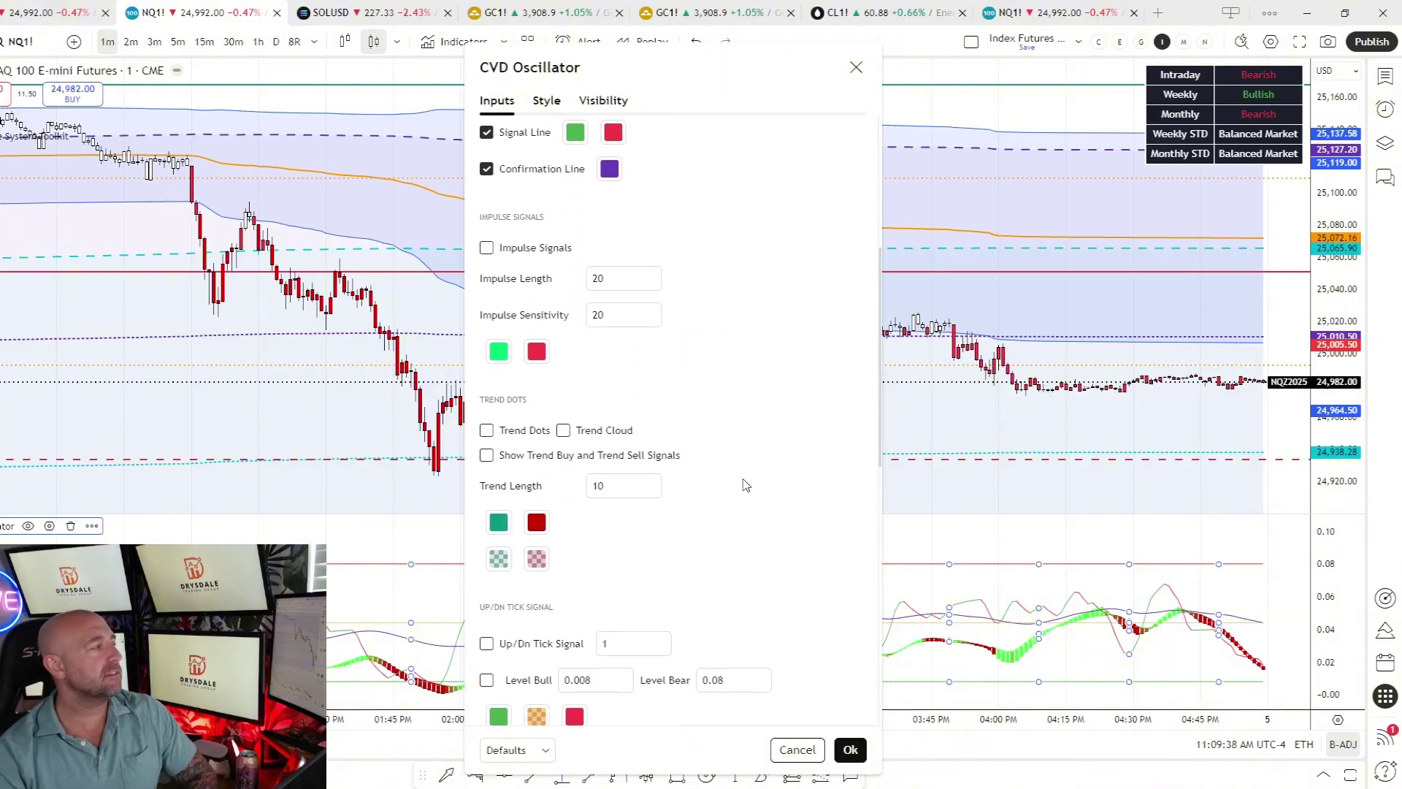
scroll(720, 486, down, 1)
scroll(718, 476, up, 2)
scroll(716, 475, up, 4)
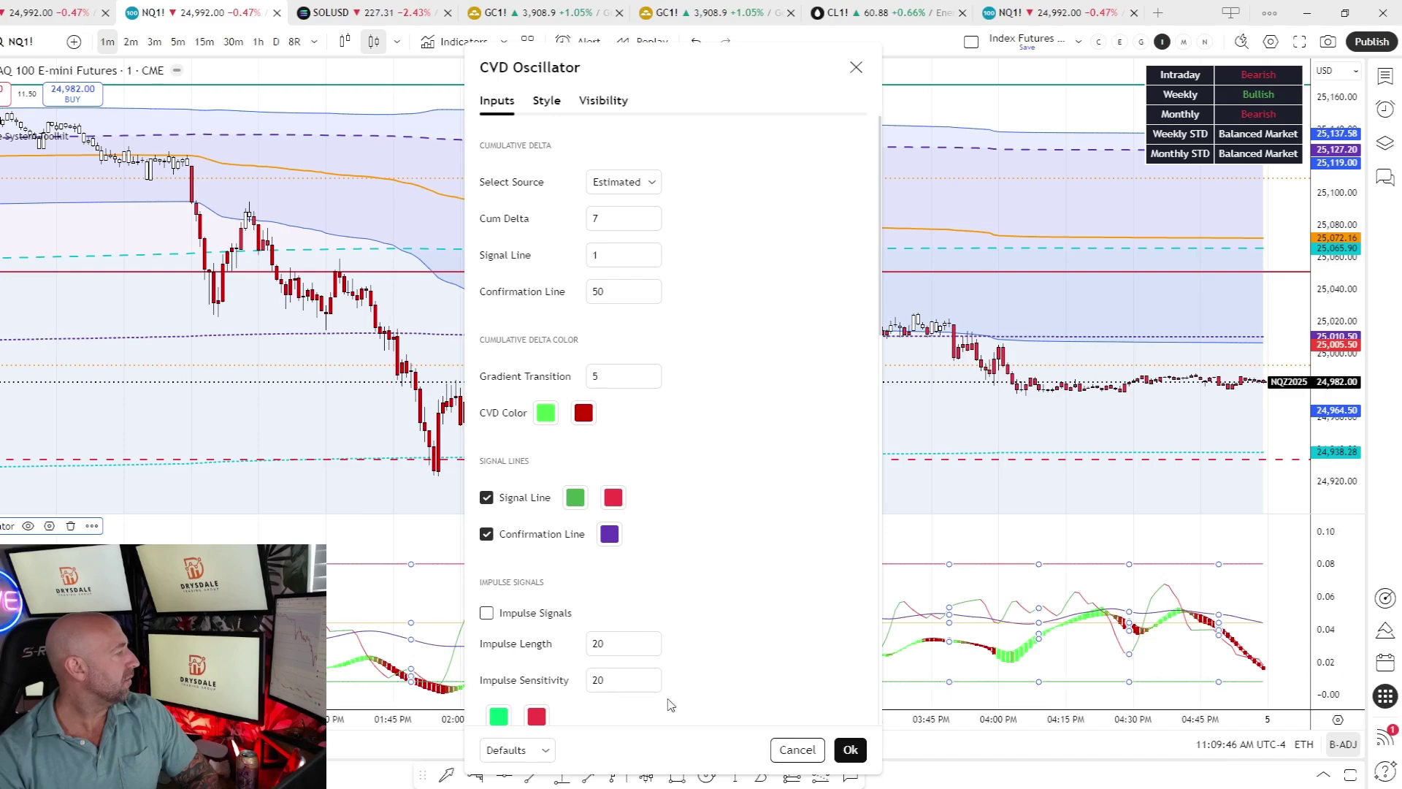
click(851, 749)
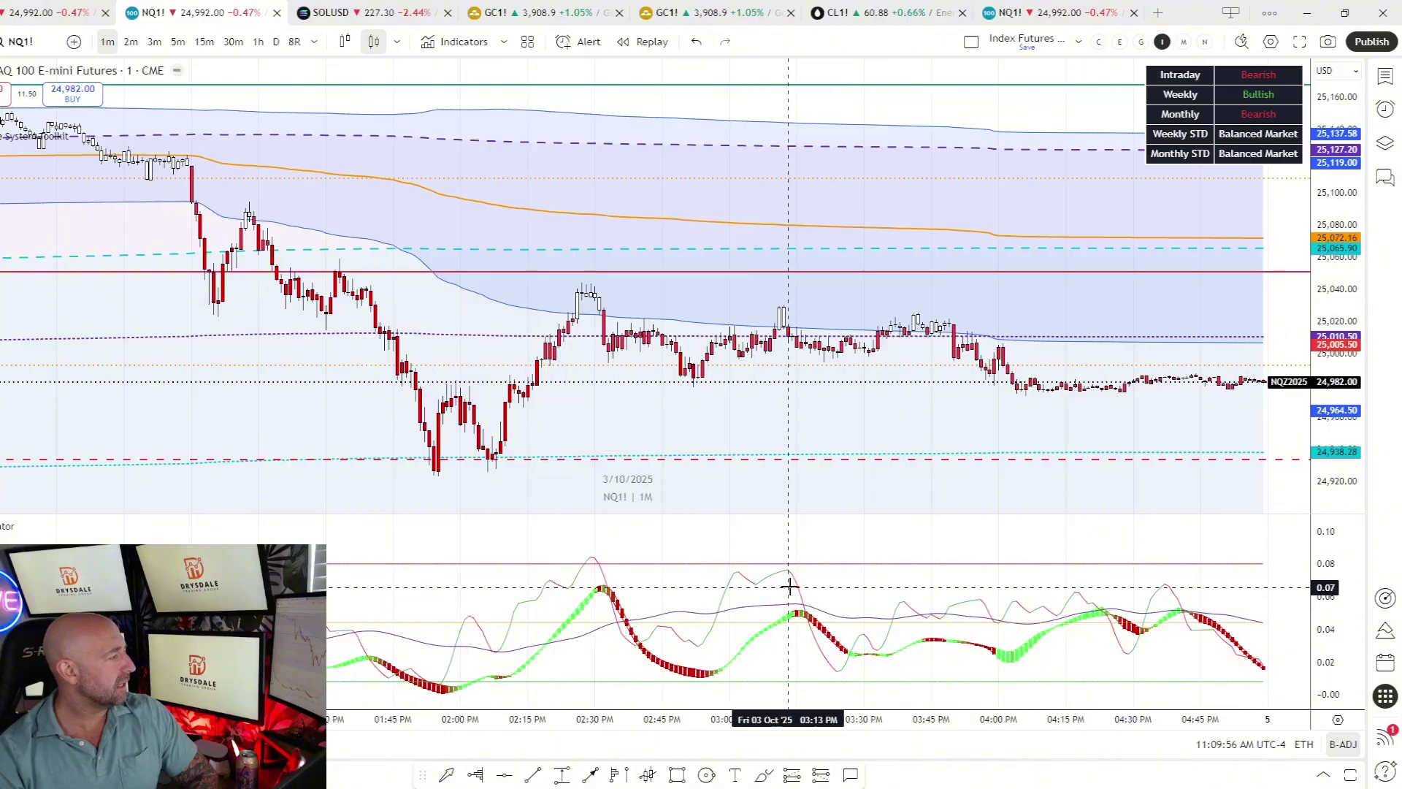
double_click(768, 612)
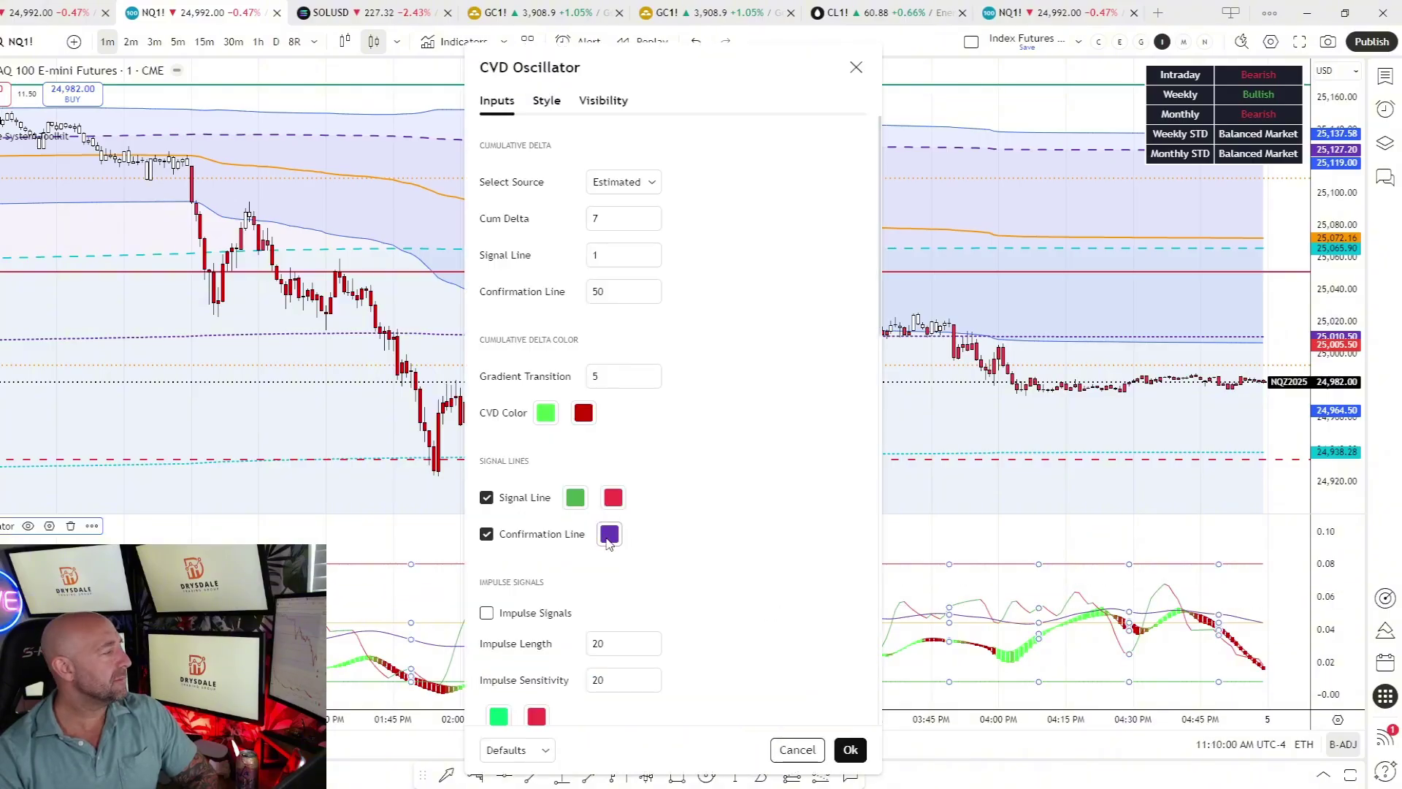
click(851, 751)
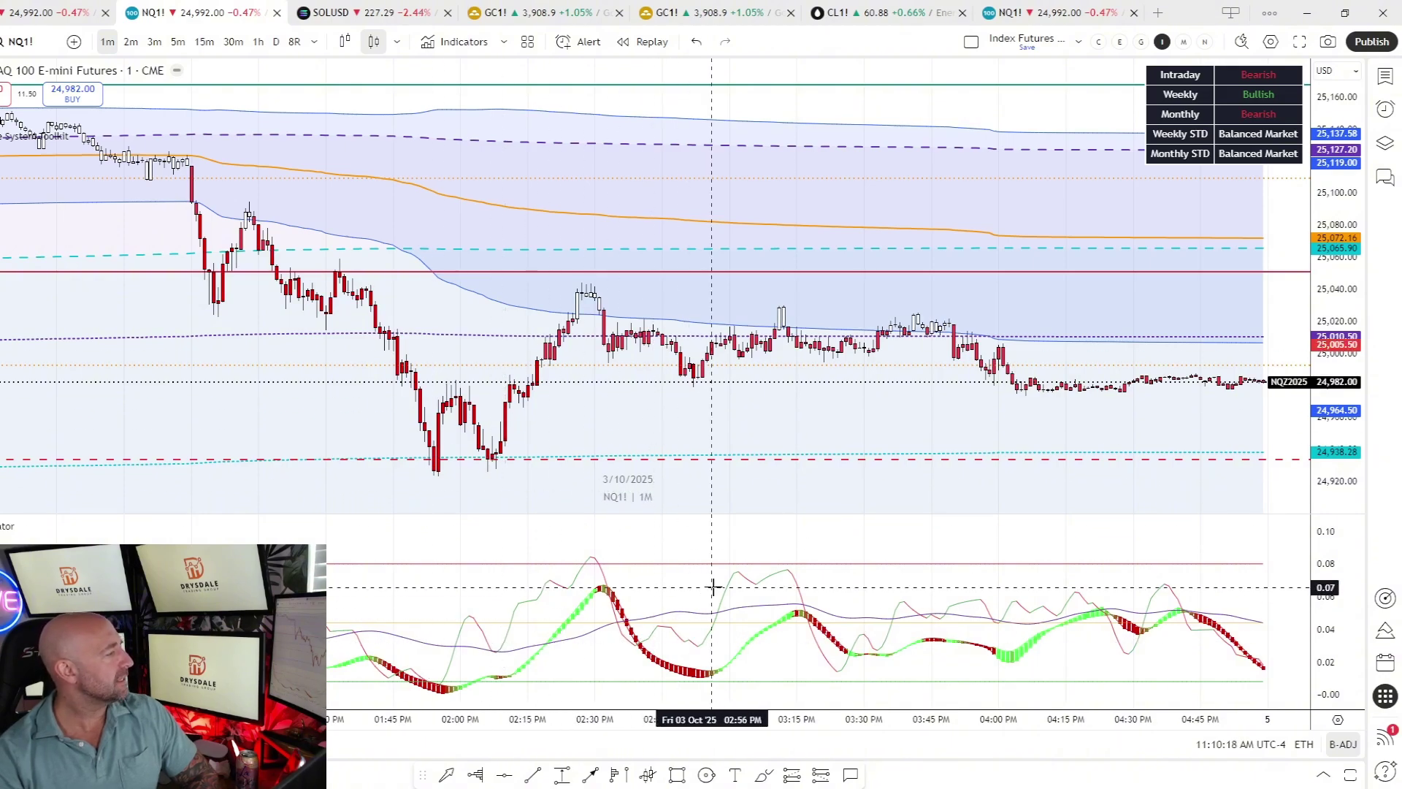
Step: Maximize the CVD Oscillator pane, review its impulse, trend and tick signal inputs, and restore the normal chart layout
double_click(633, 636)
double_click(1074, 438)
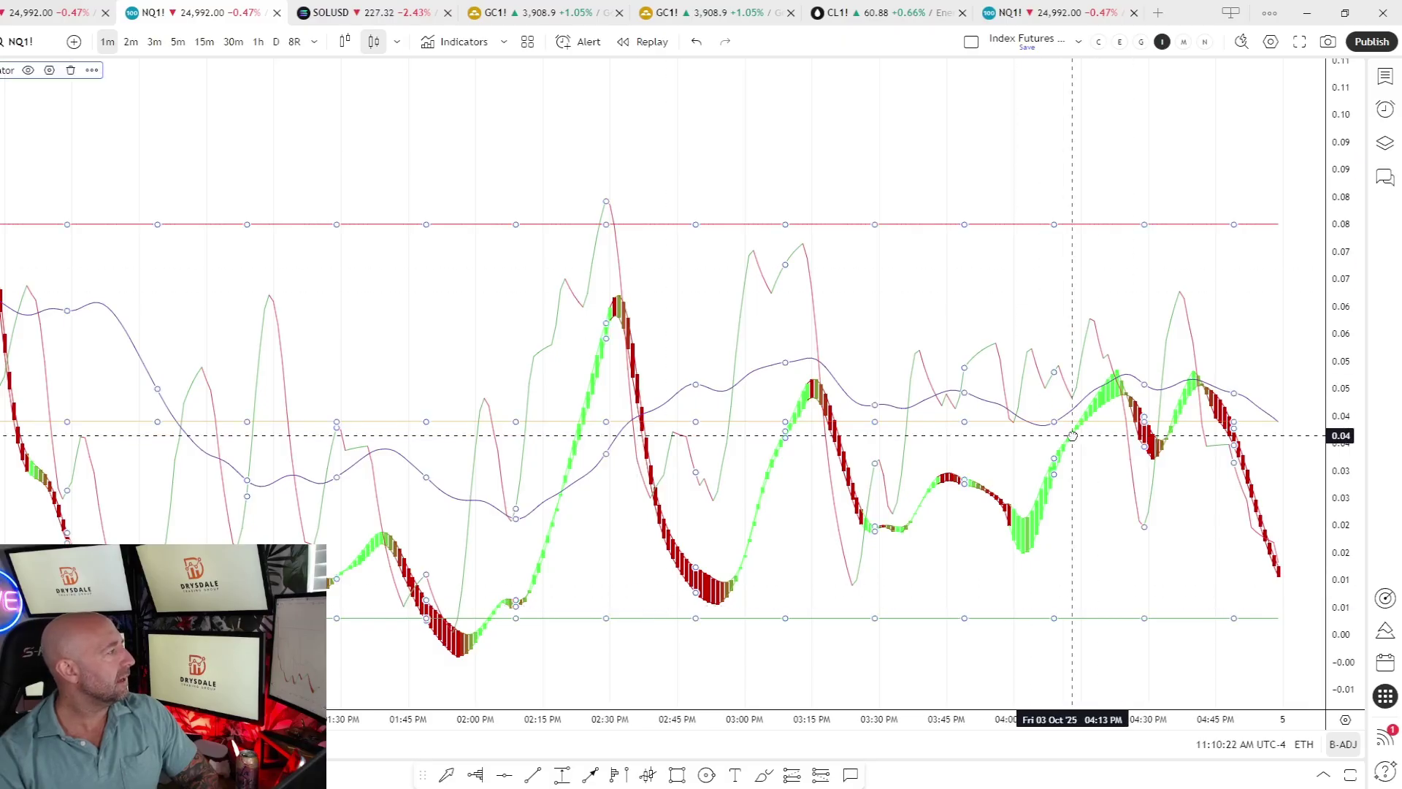
scroll(686, 365, down, 4)
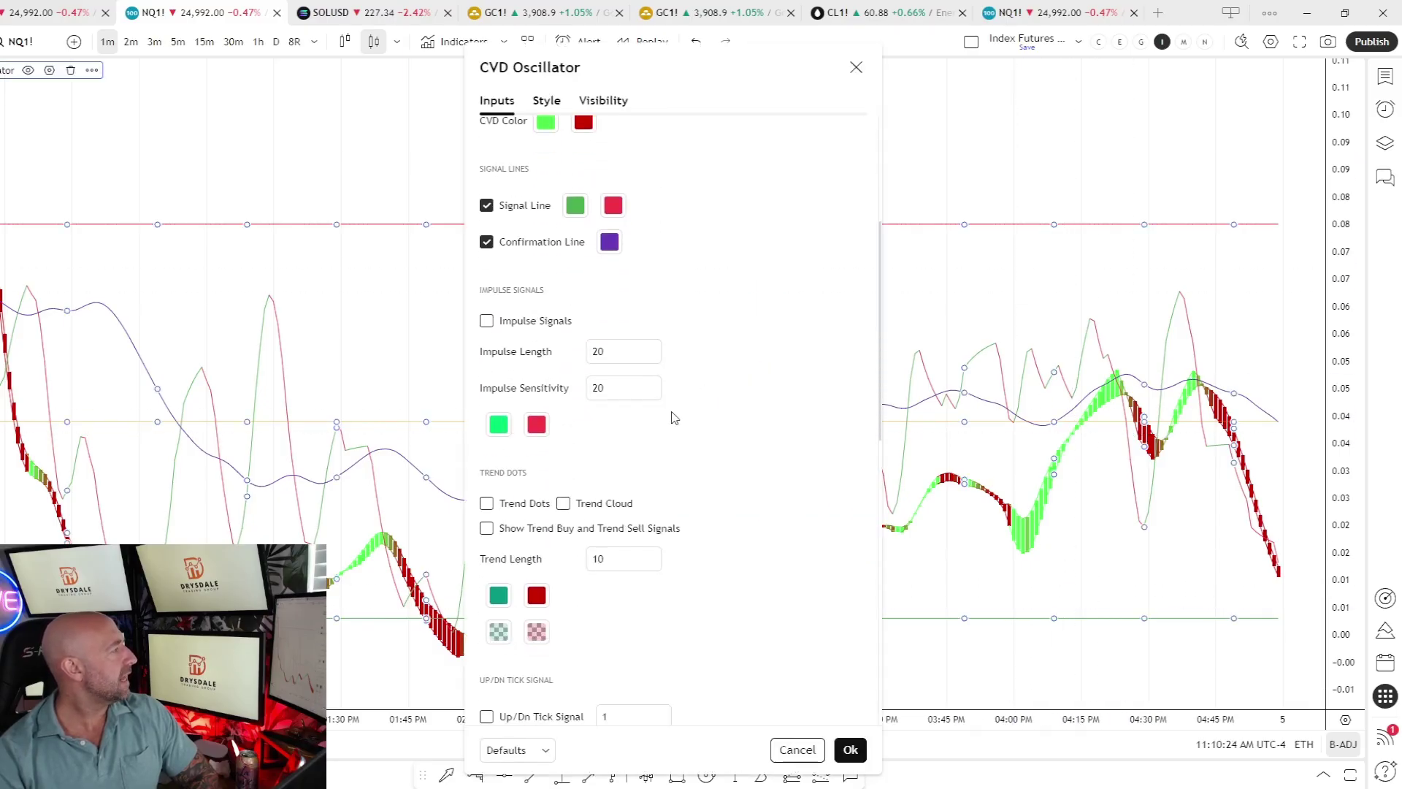
scroll(717, 379, down, 2)
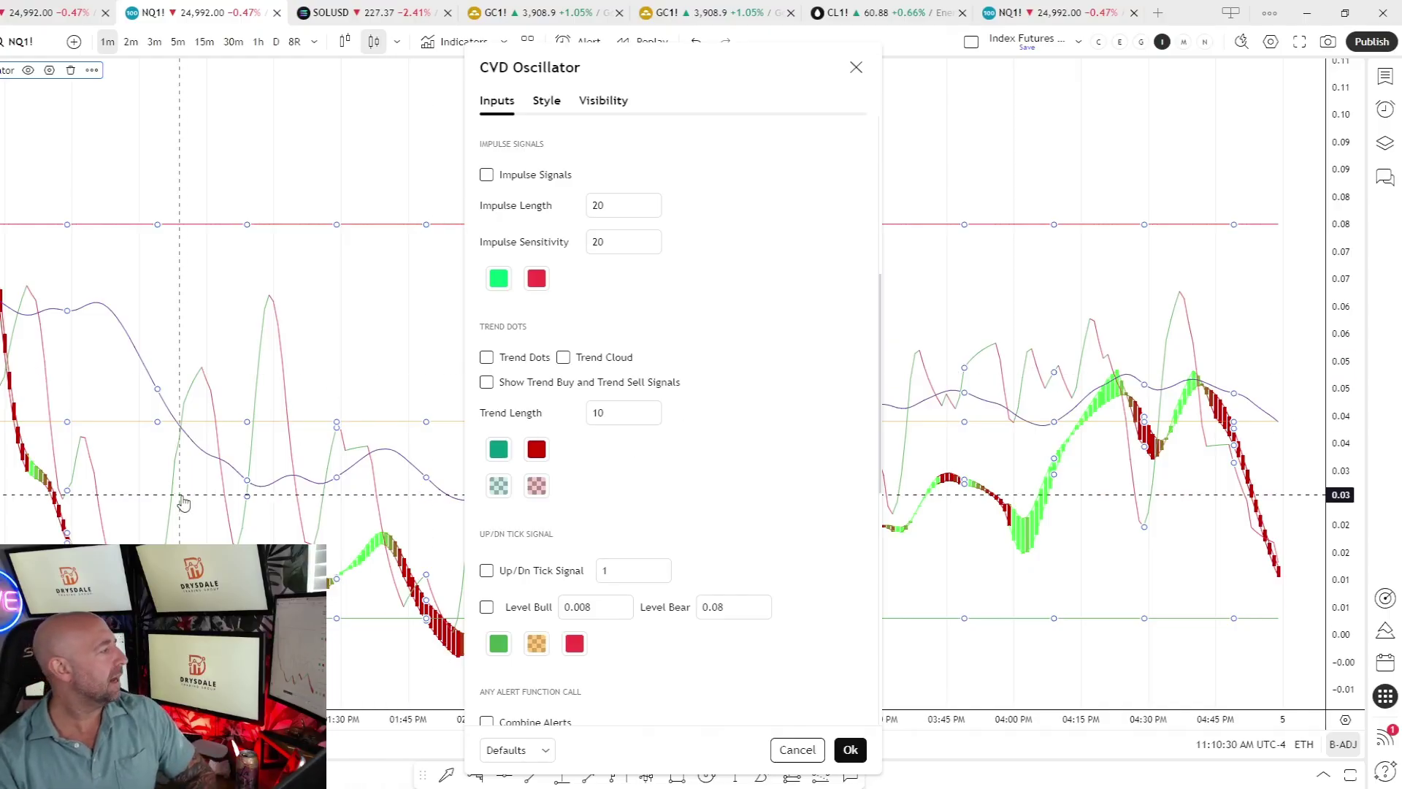
click(850, 749)
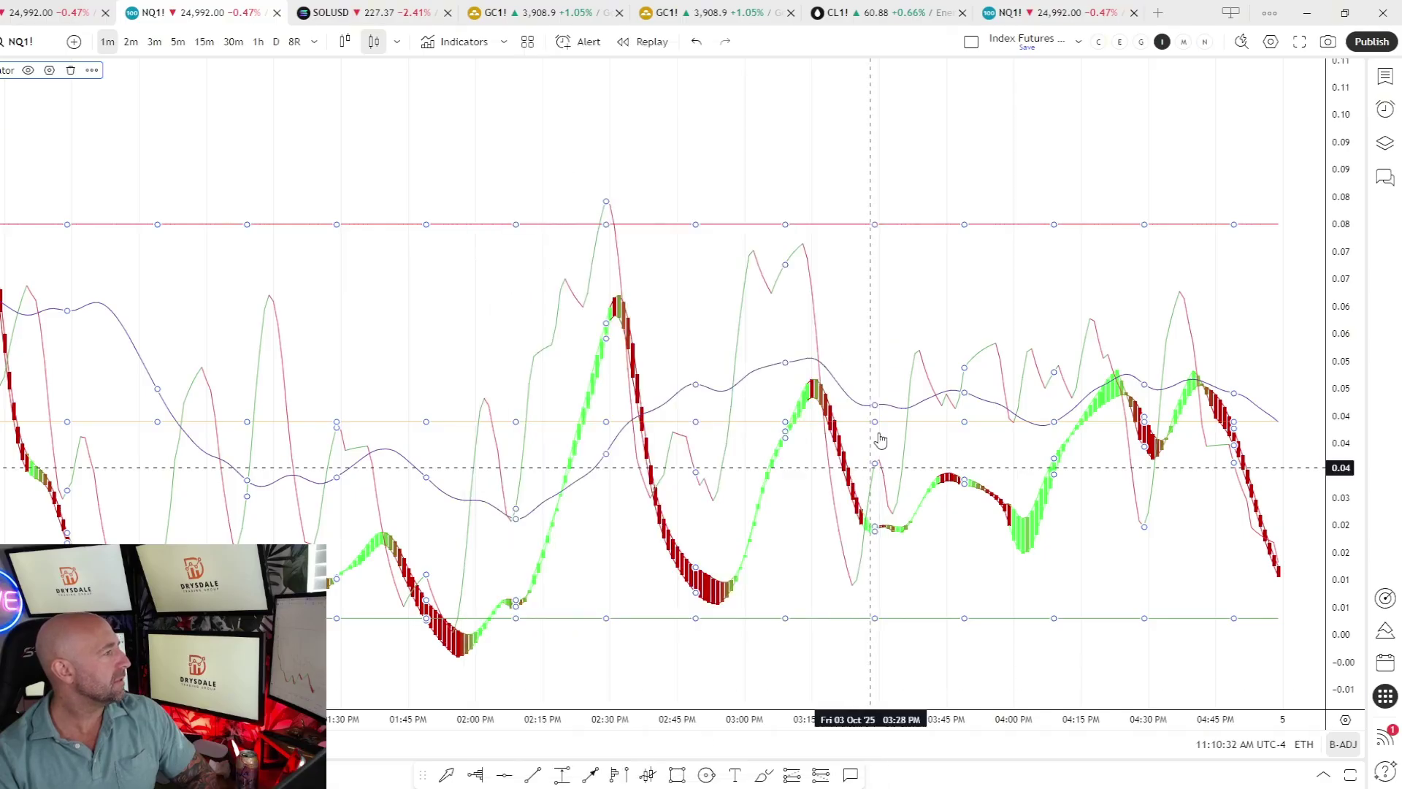
double_click(994, 190)
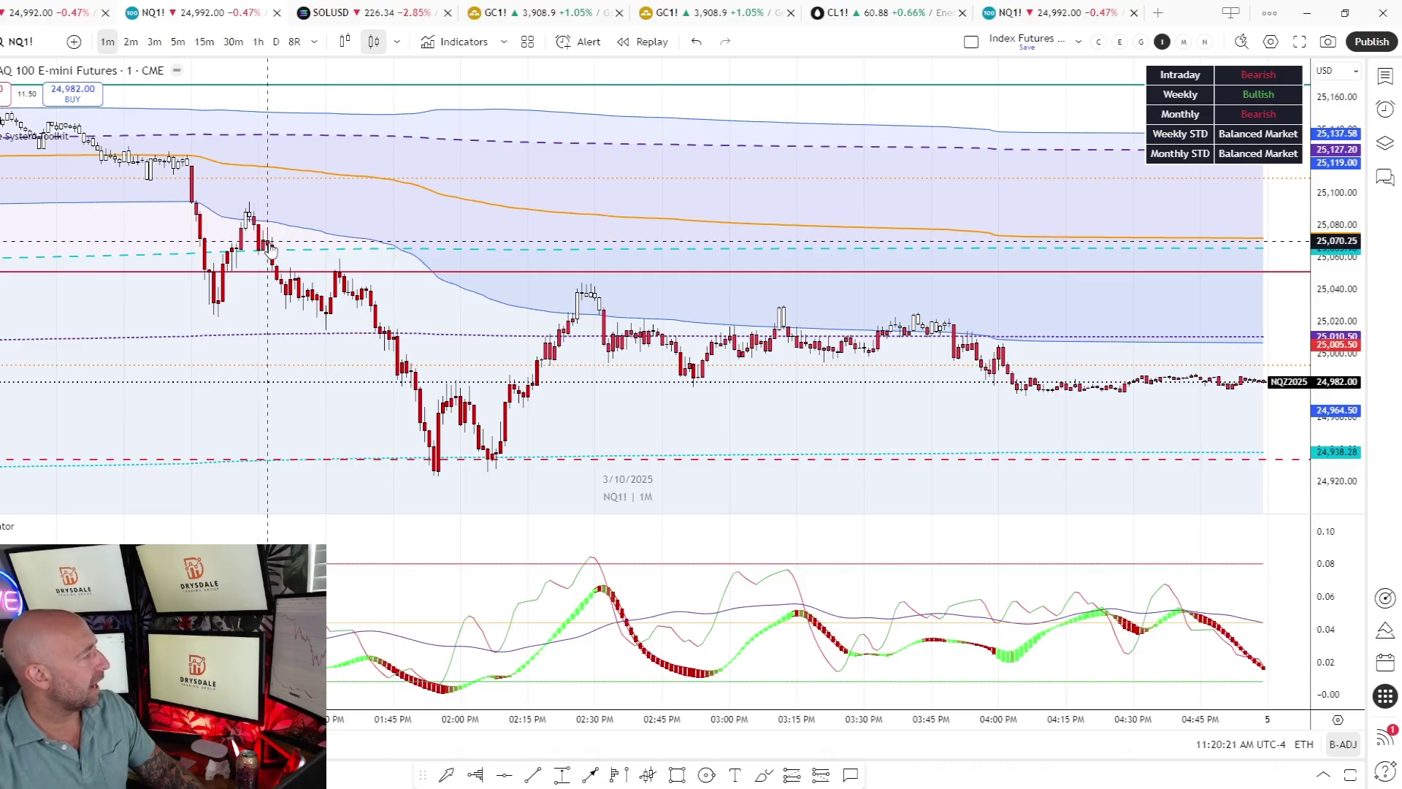
Step: Switch the NQ1! one-minute chart to Heikin Ashi candles
drag(252, 219, 273, 279)
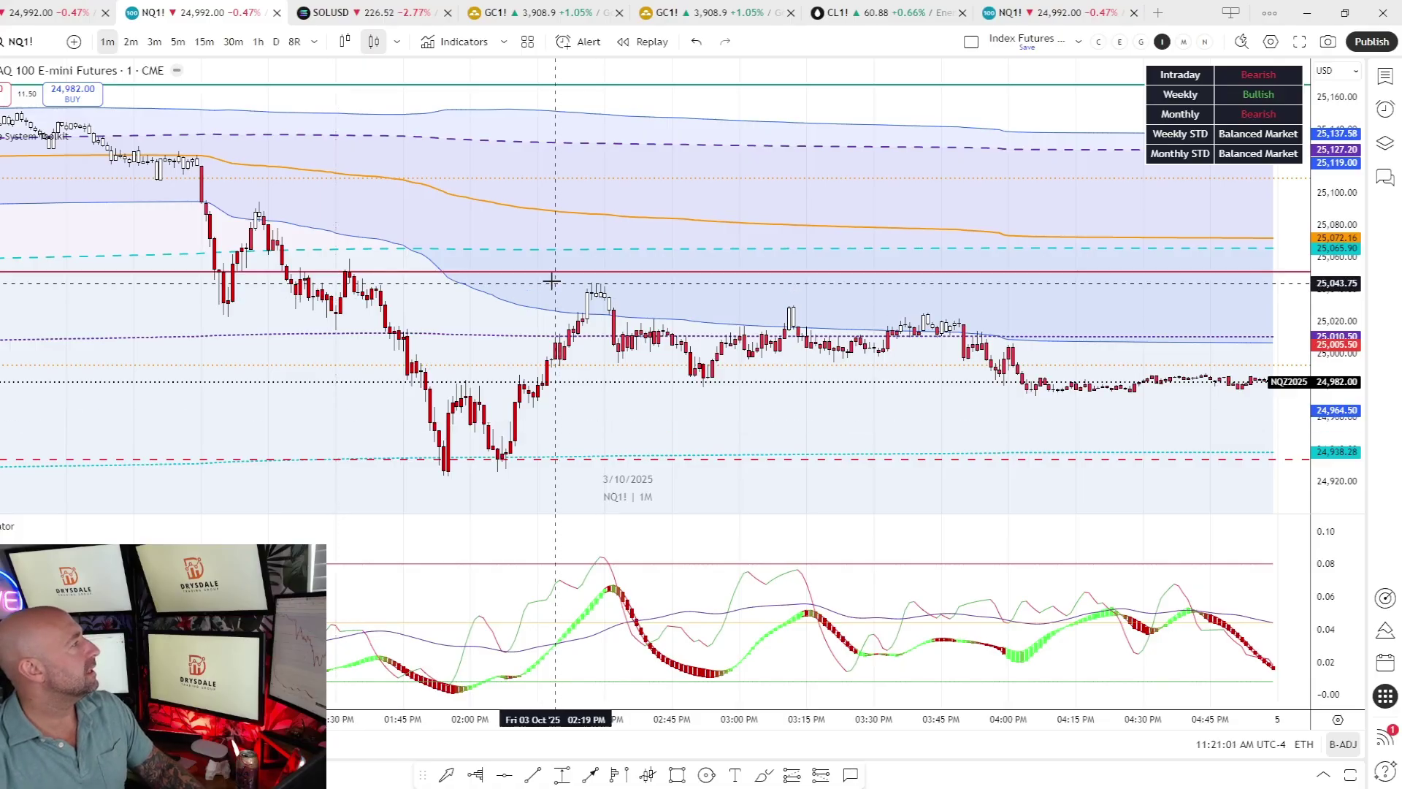
click(345, 41)
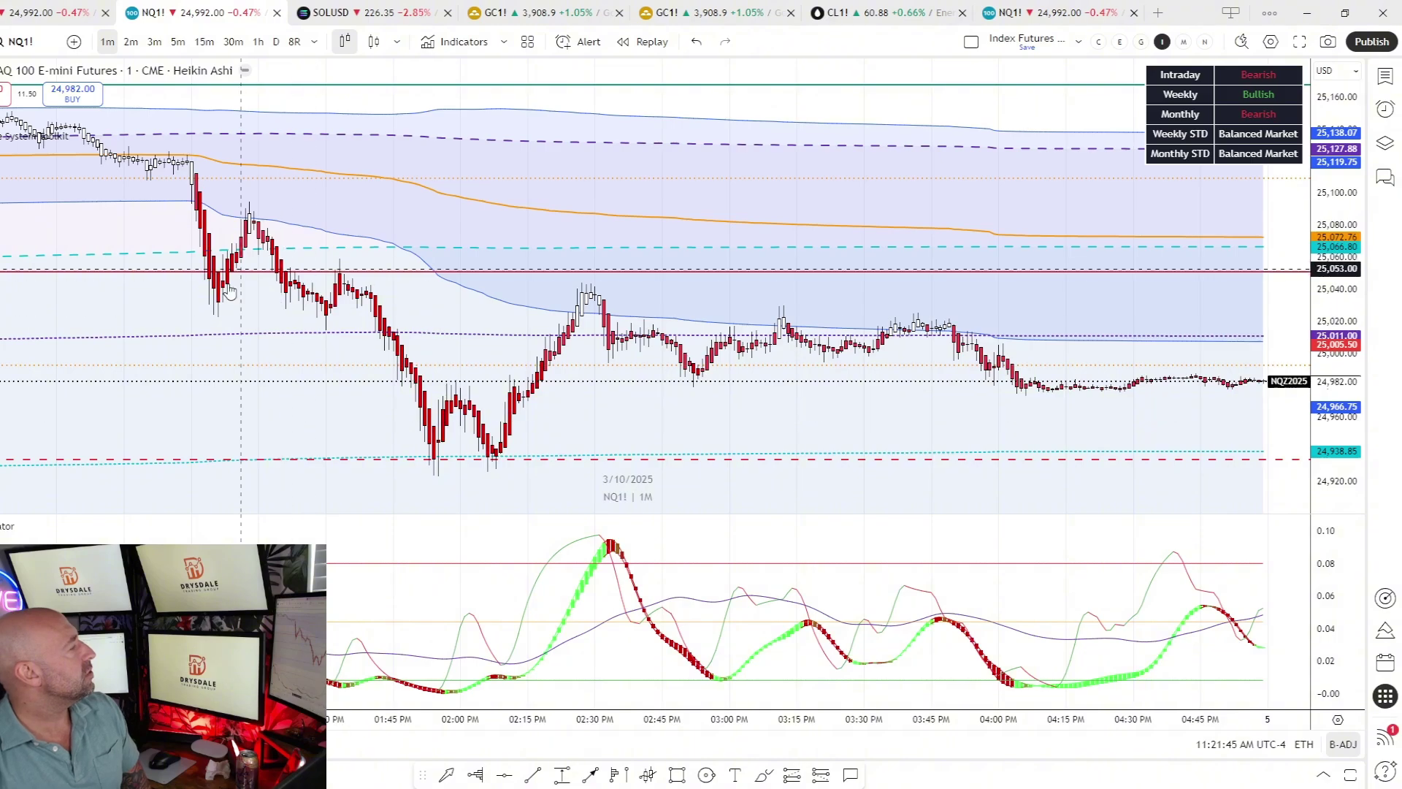
Step: Compare the CVD Oscillator with the Heikin Ashi candles across 3 October, covering the early morning and the afternoon
drag(572, 453, 881, 374)
scroll(882, 375, left, 10)
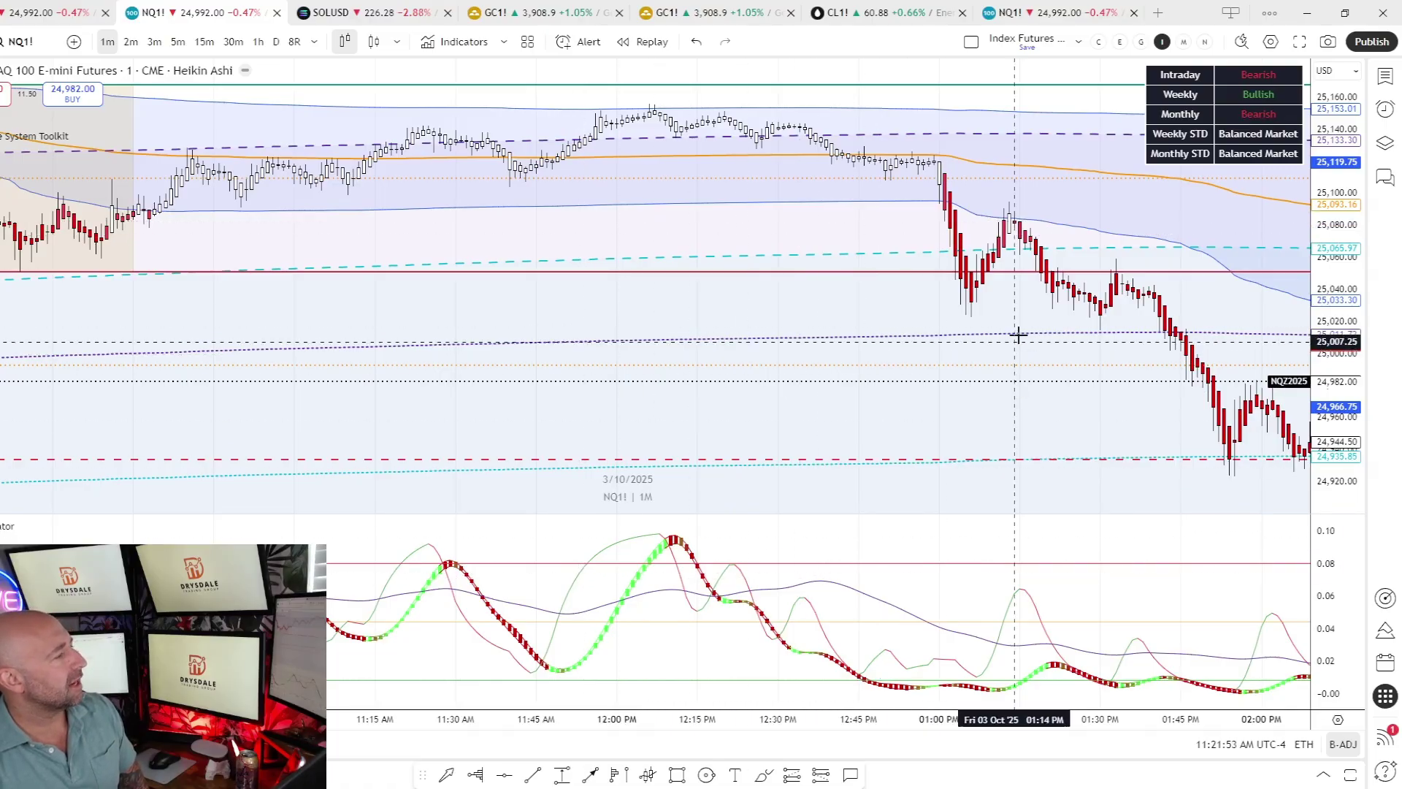
drag(989, 376, 788, 358)
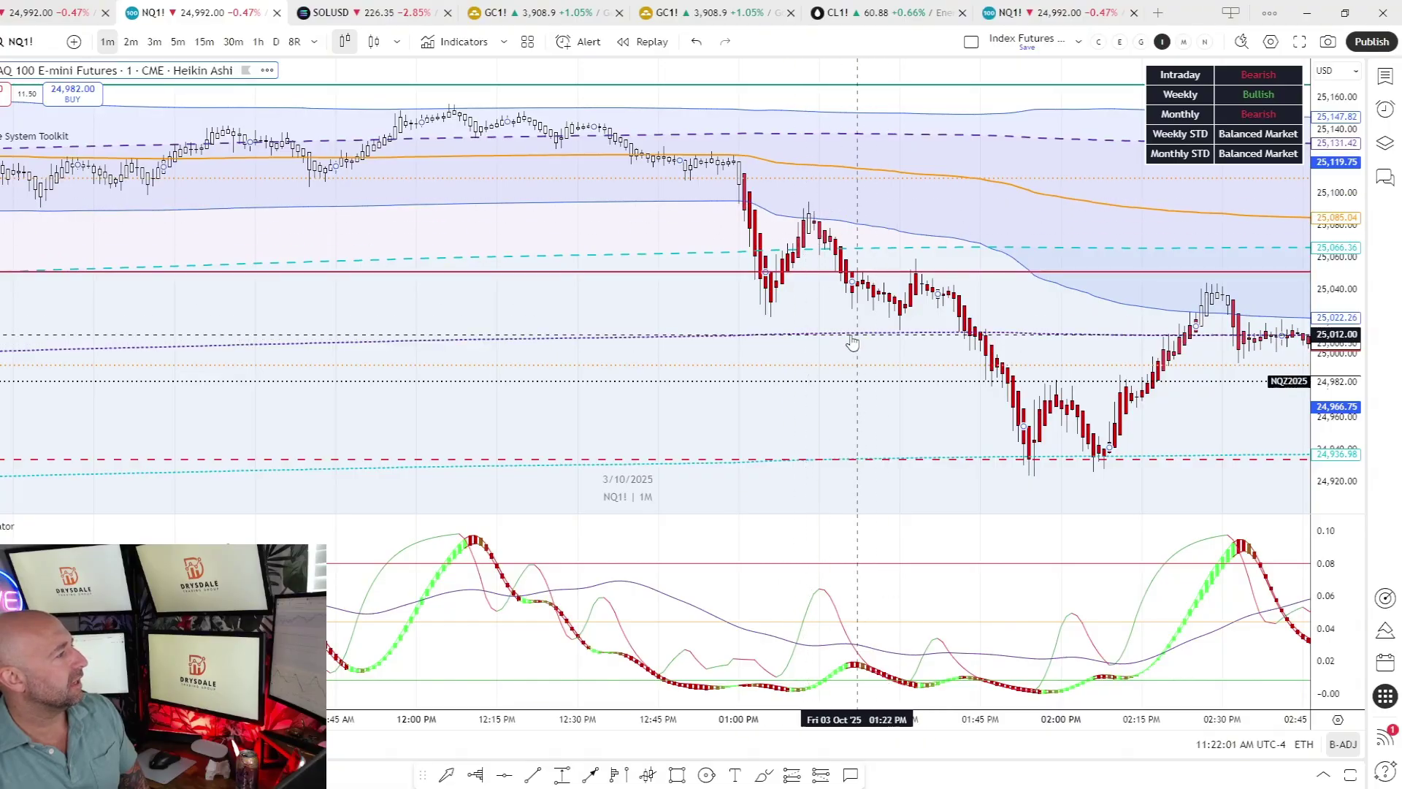
drag(852, 343, 729, 401)
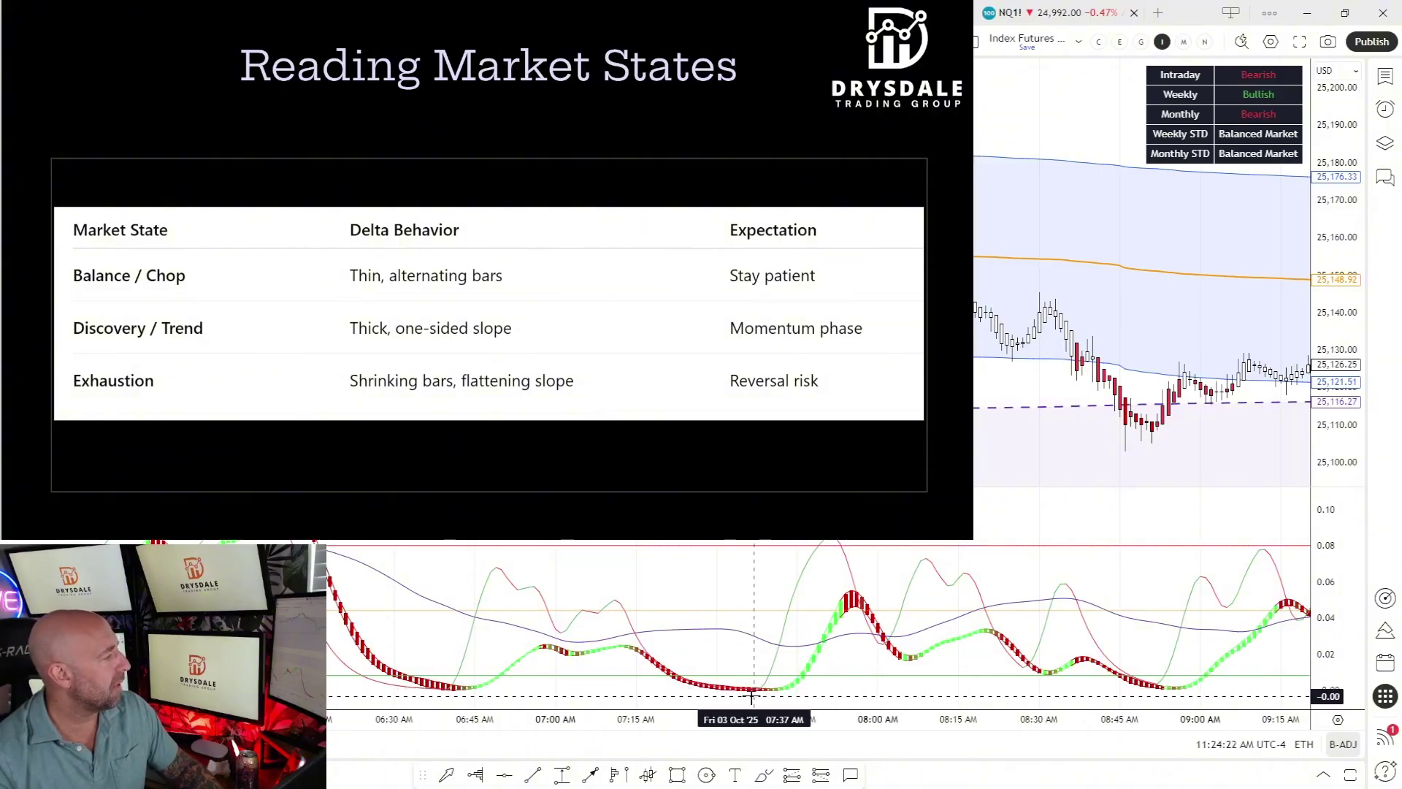
scroll(950, 577, down, 3)
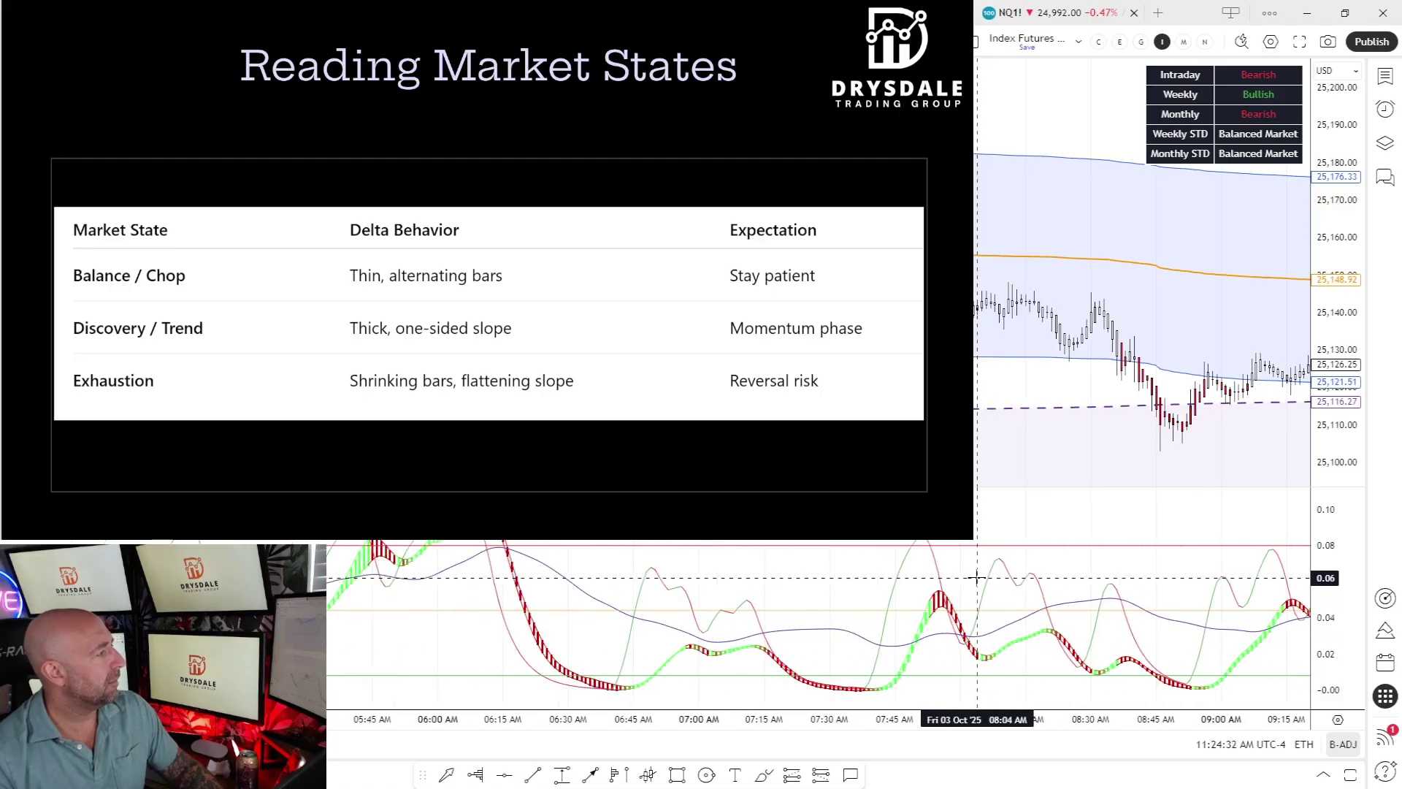
scroll(1069, 532, right, 3)
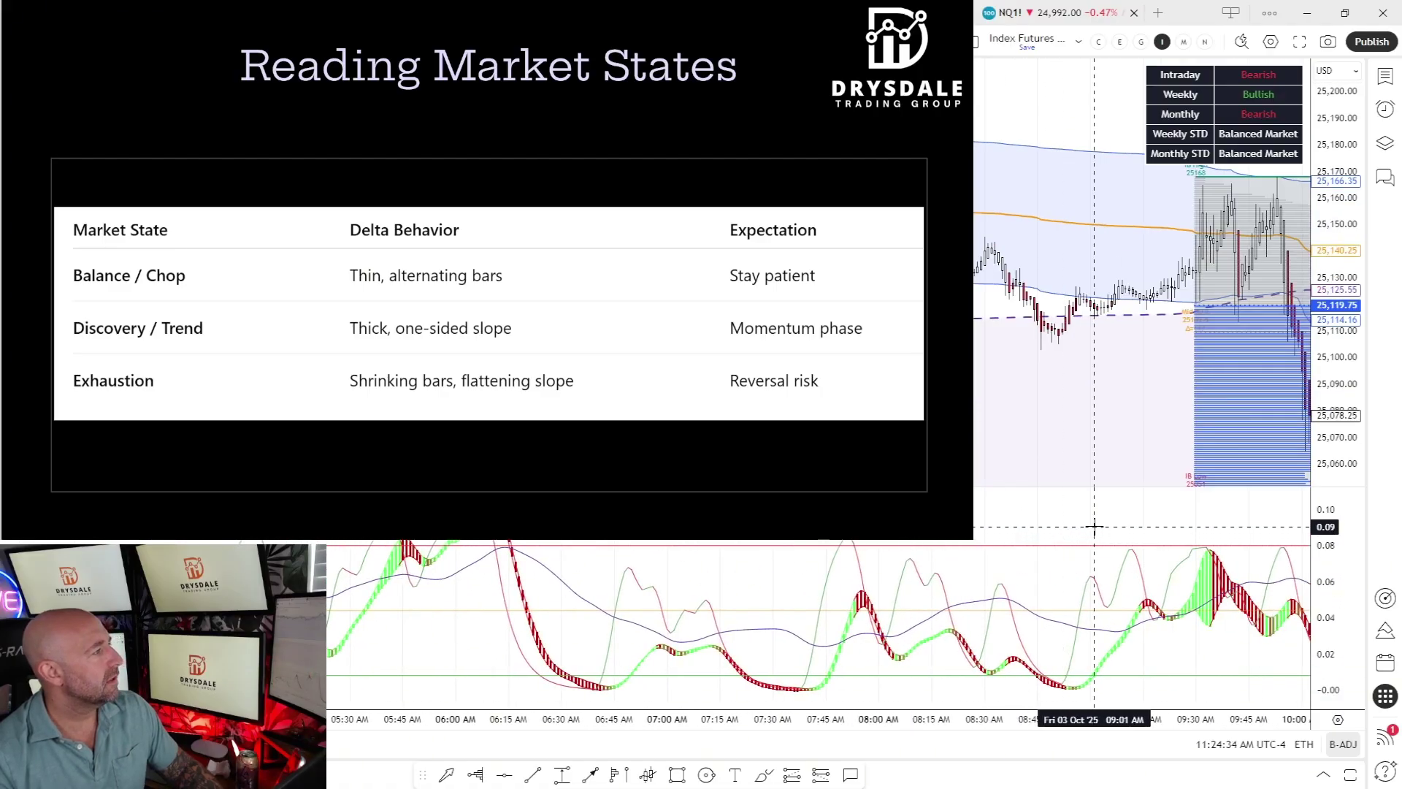
drag(1093, 533, 669, 518)
scroll(669, 518, right, 5)
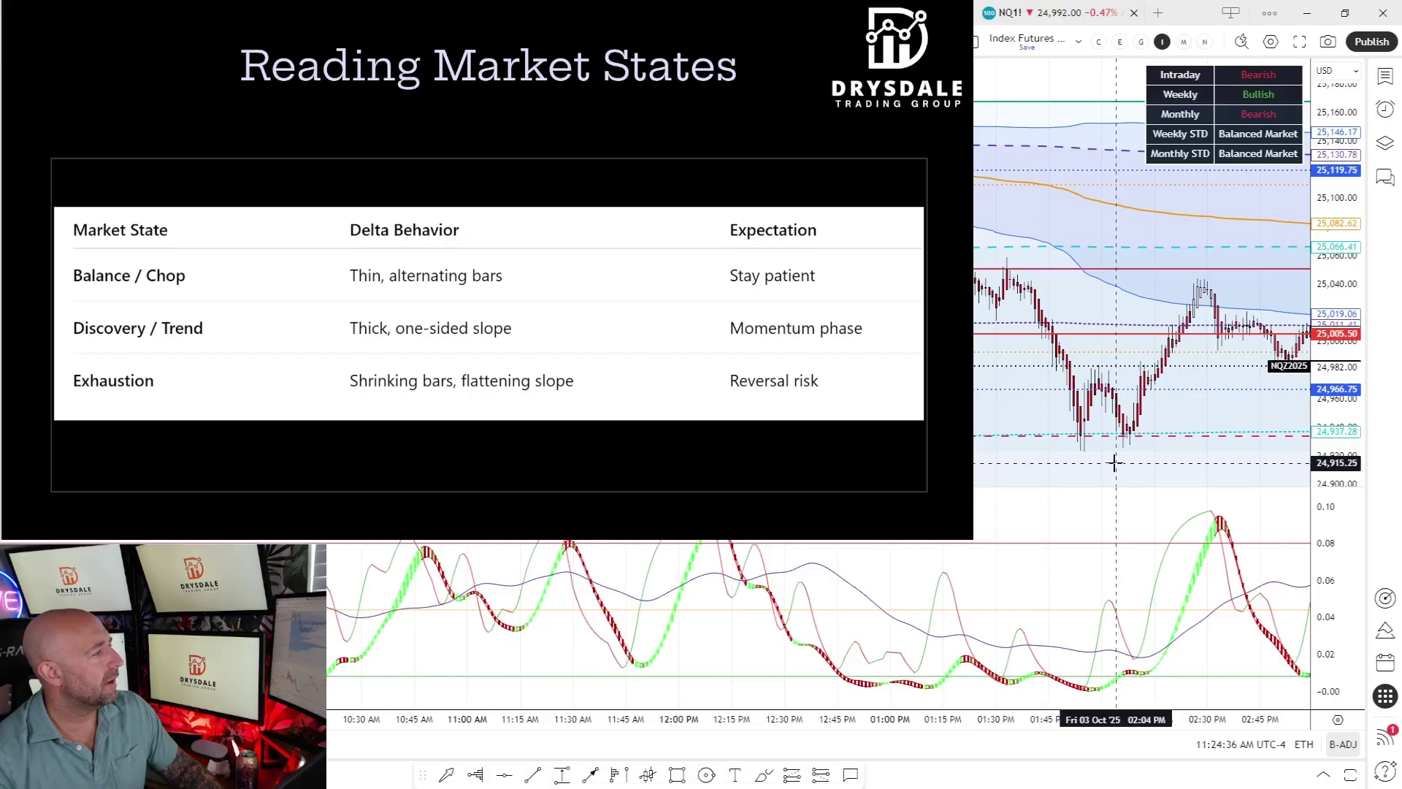
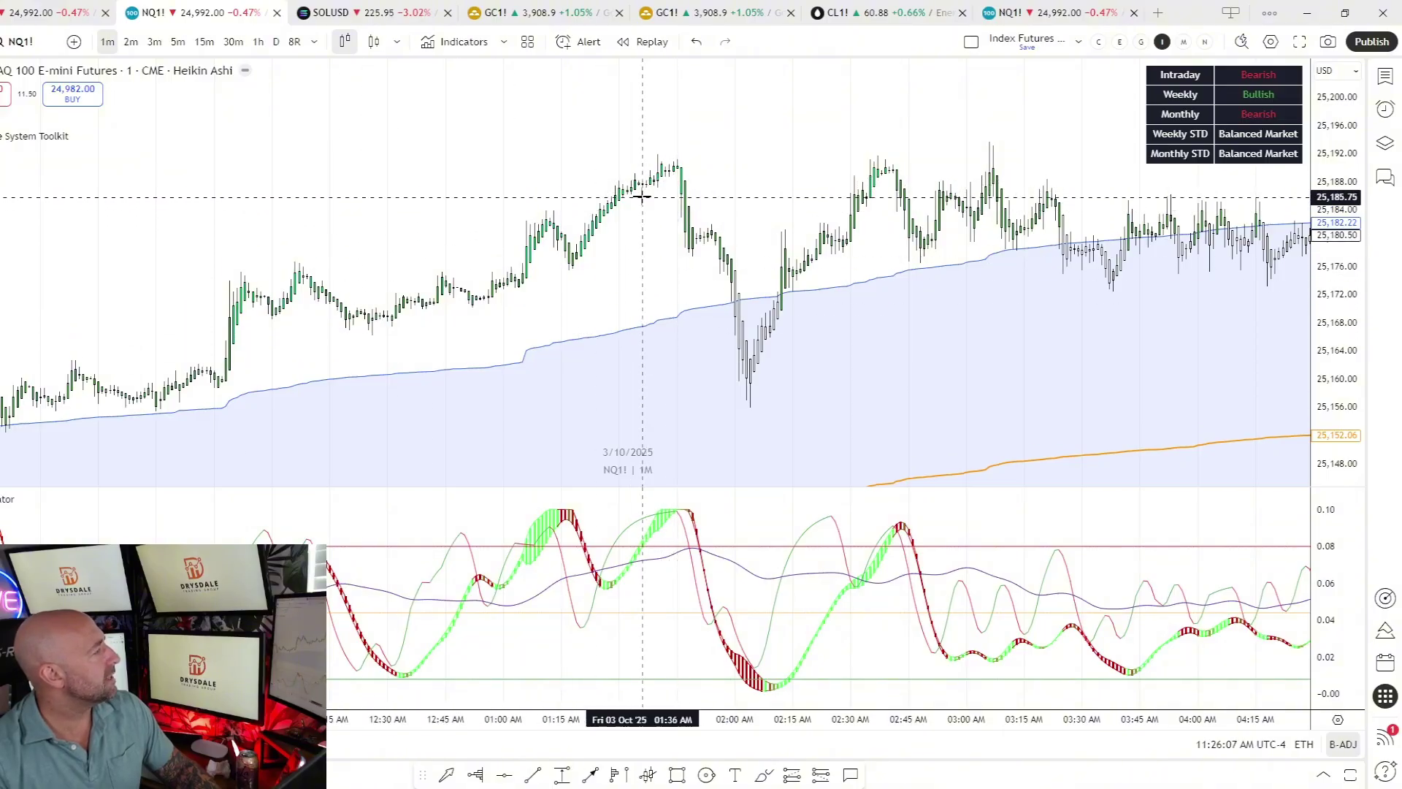
Step: Examine the oscillator's bar thickness and slope against overnight price swings on 3 October and the evening of 2 October
scroll(532, 342, down, 2)
scroll(532, 341, right, 5)
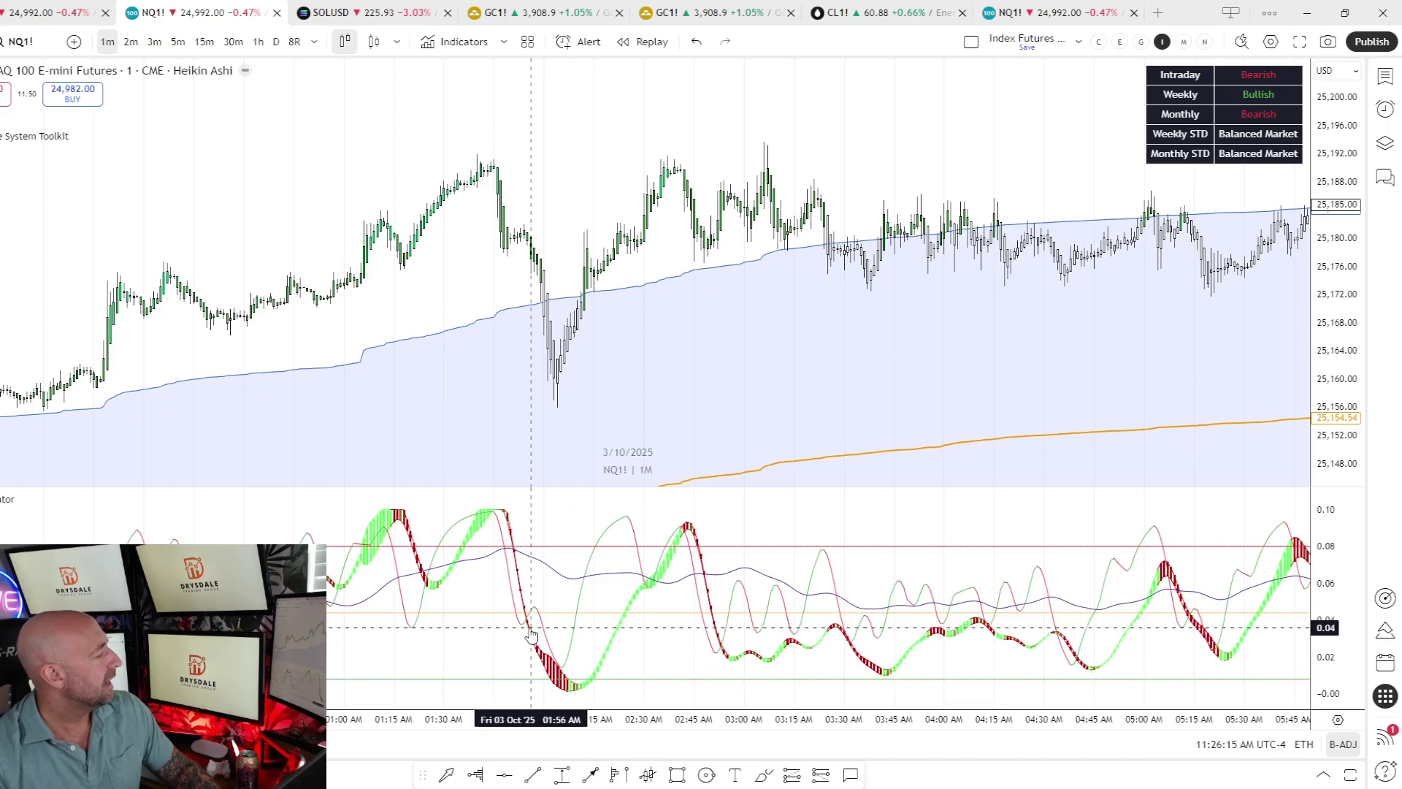
scroll(507, 545, up, 2)
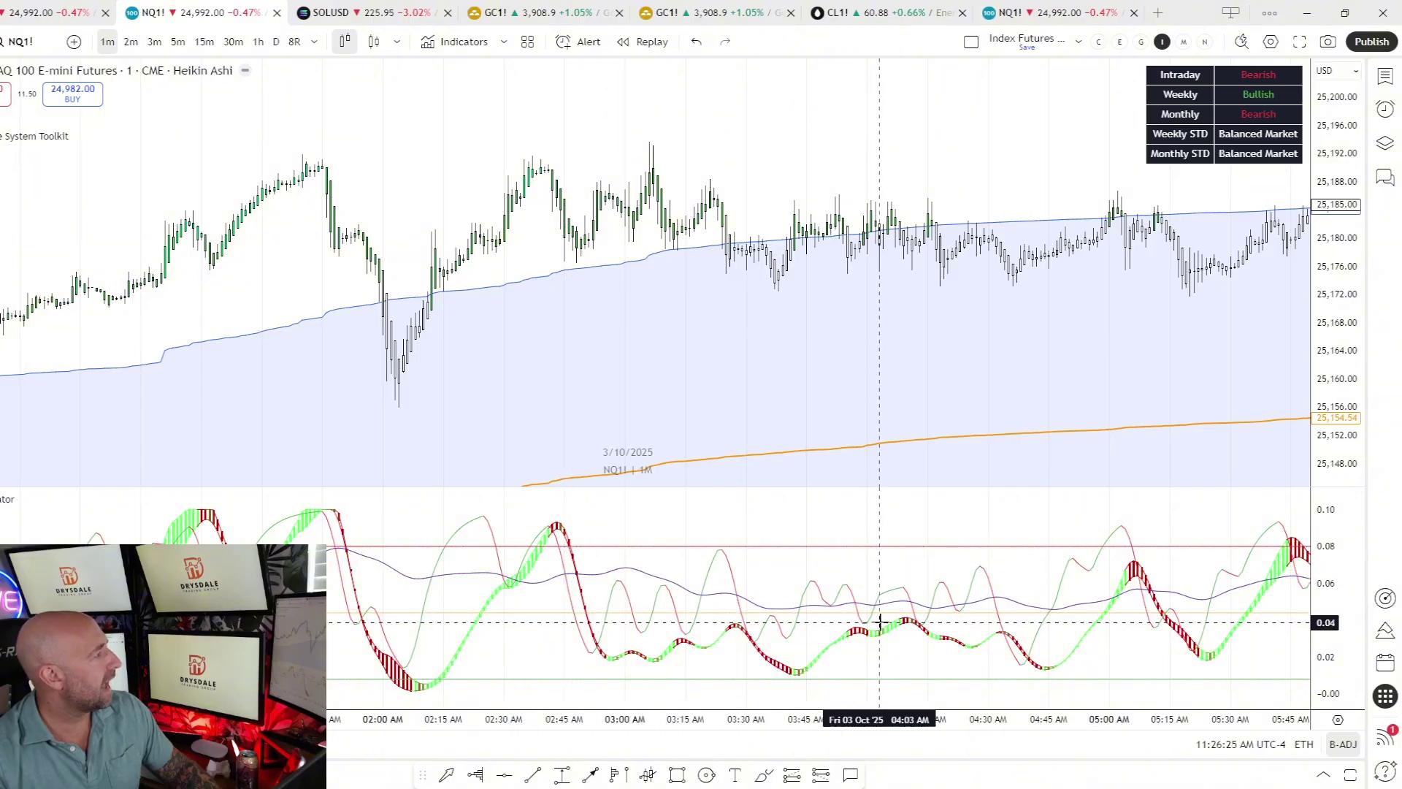
drag(1059, 607, 807, 577)
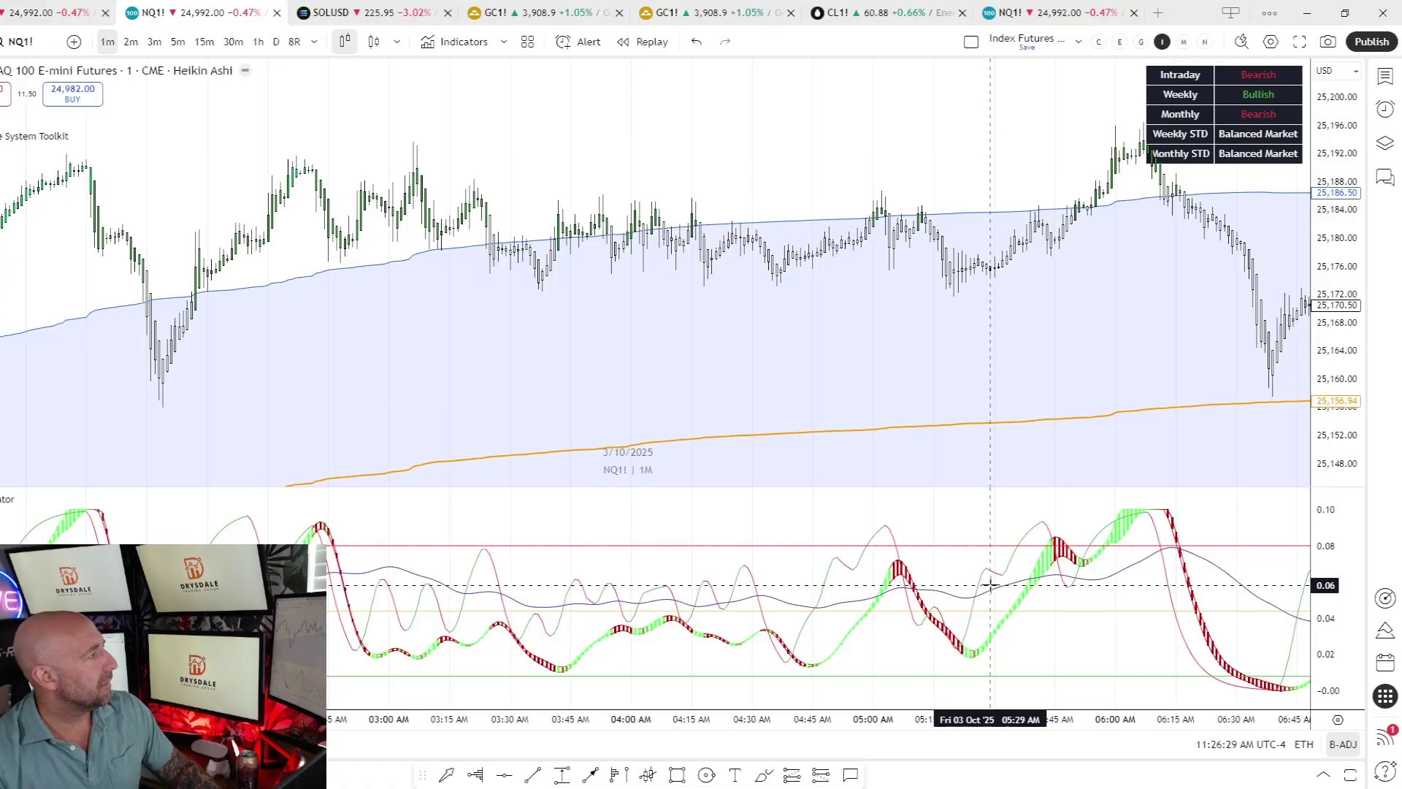
drag(1080, 569, 1005, 567)
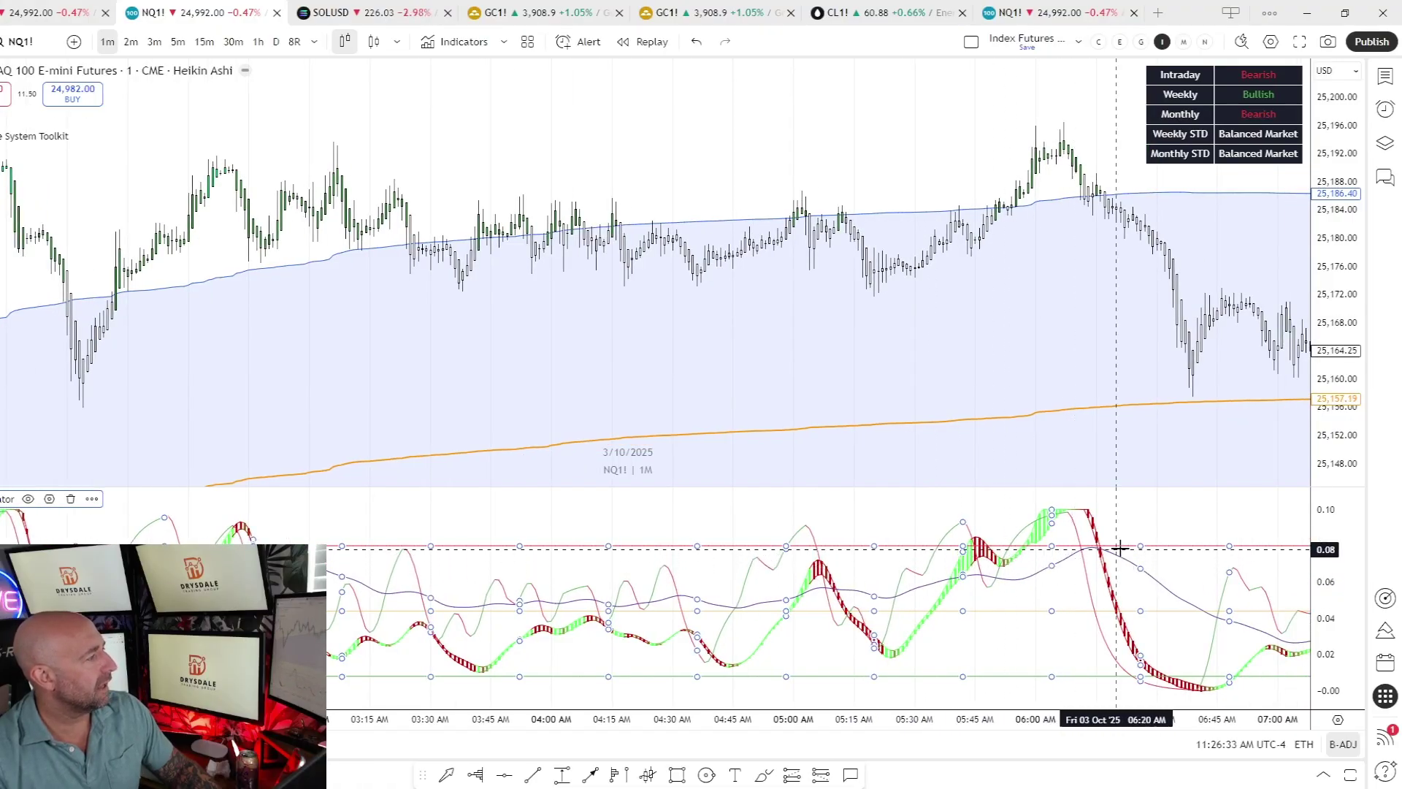
drag(1119, 548, 926, 540)
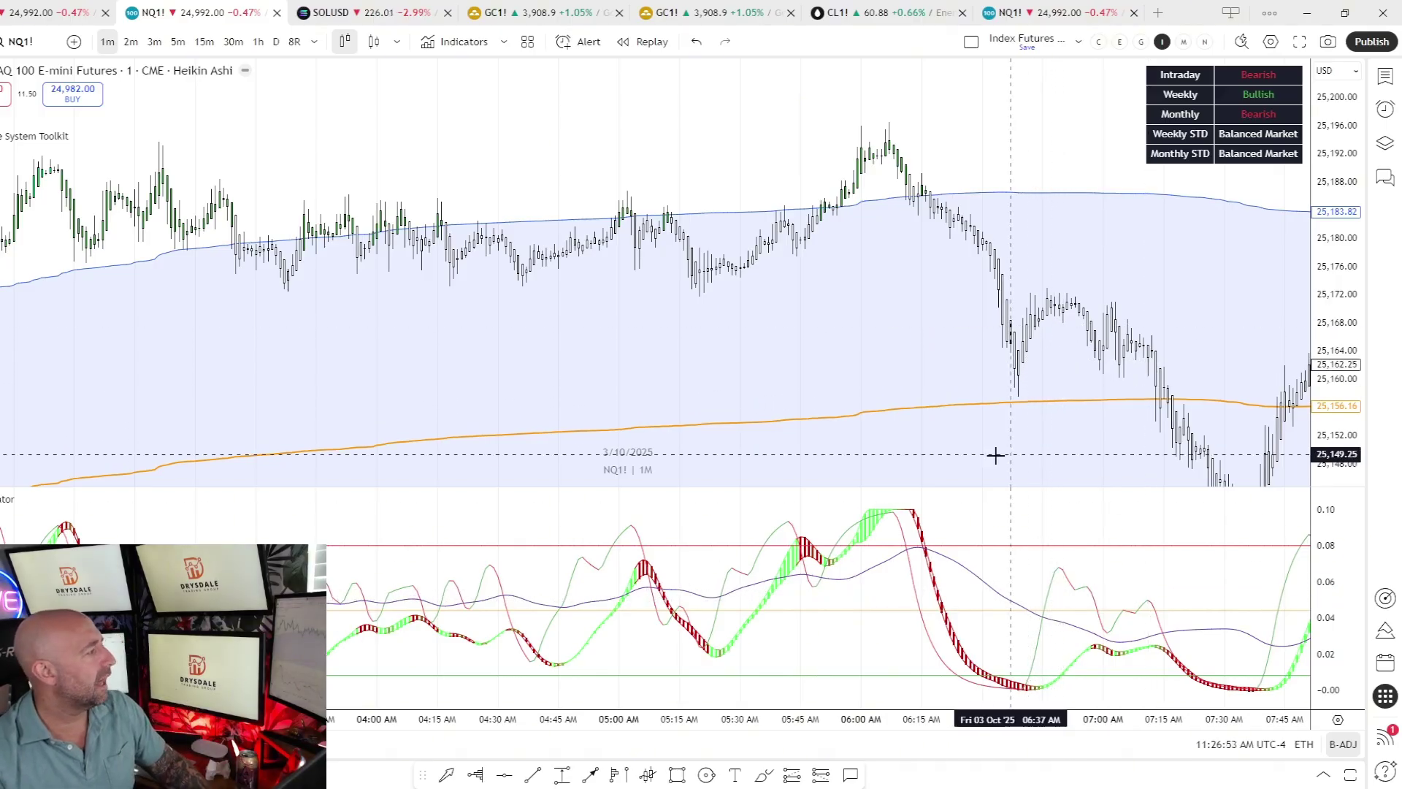
drag(568, 345, 419, 294)
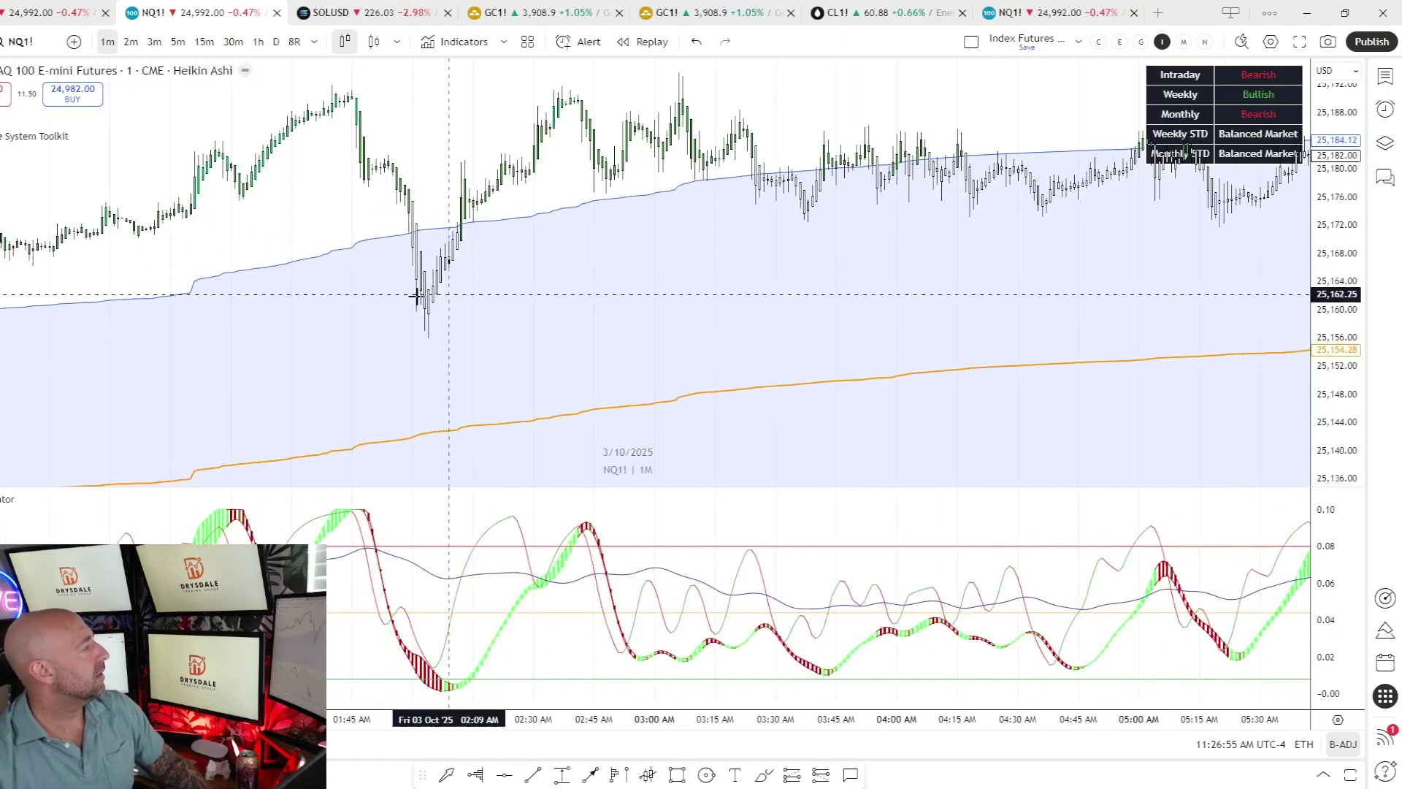
drag(758, 287, 627, 253)
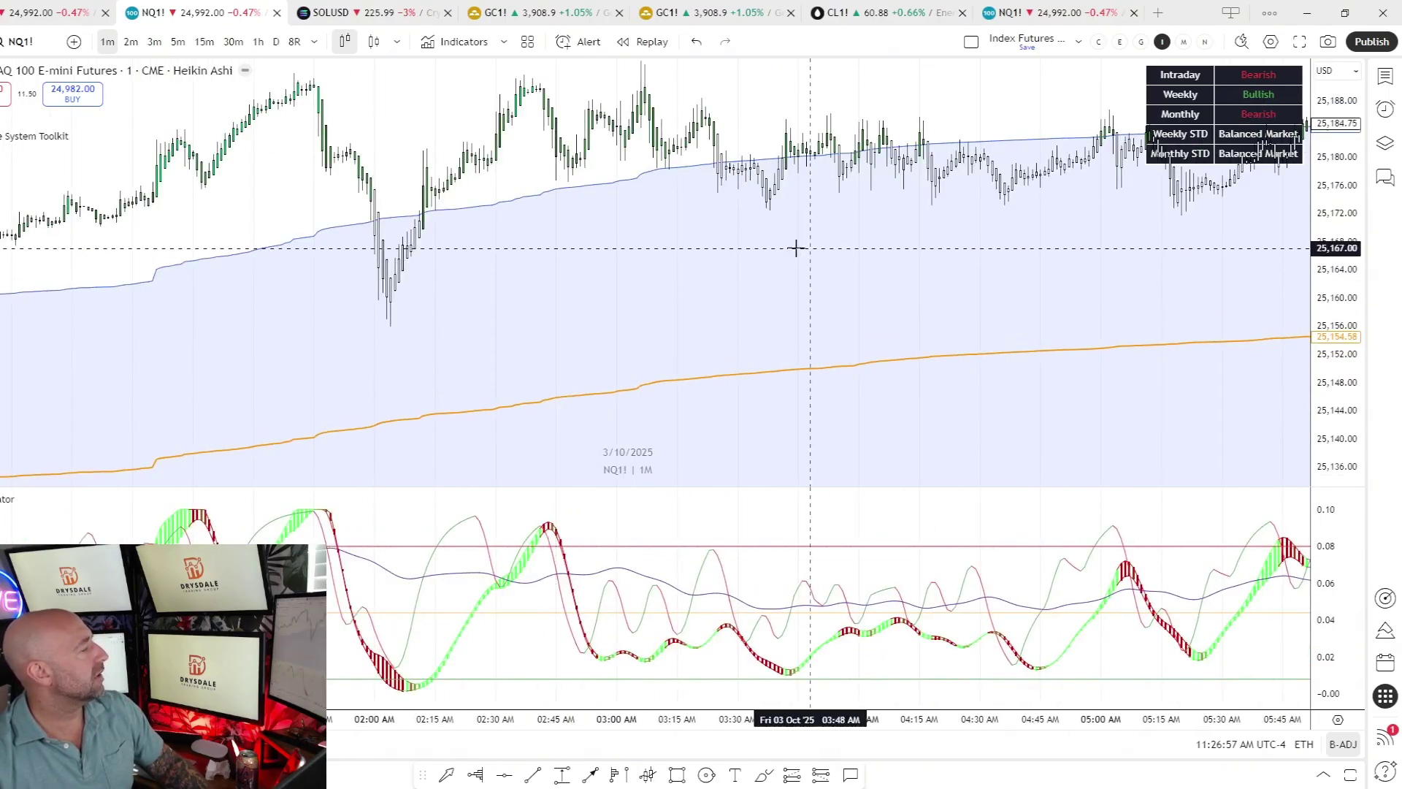
drag(414, 200, 763, 266)
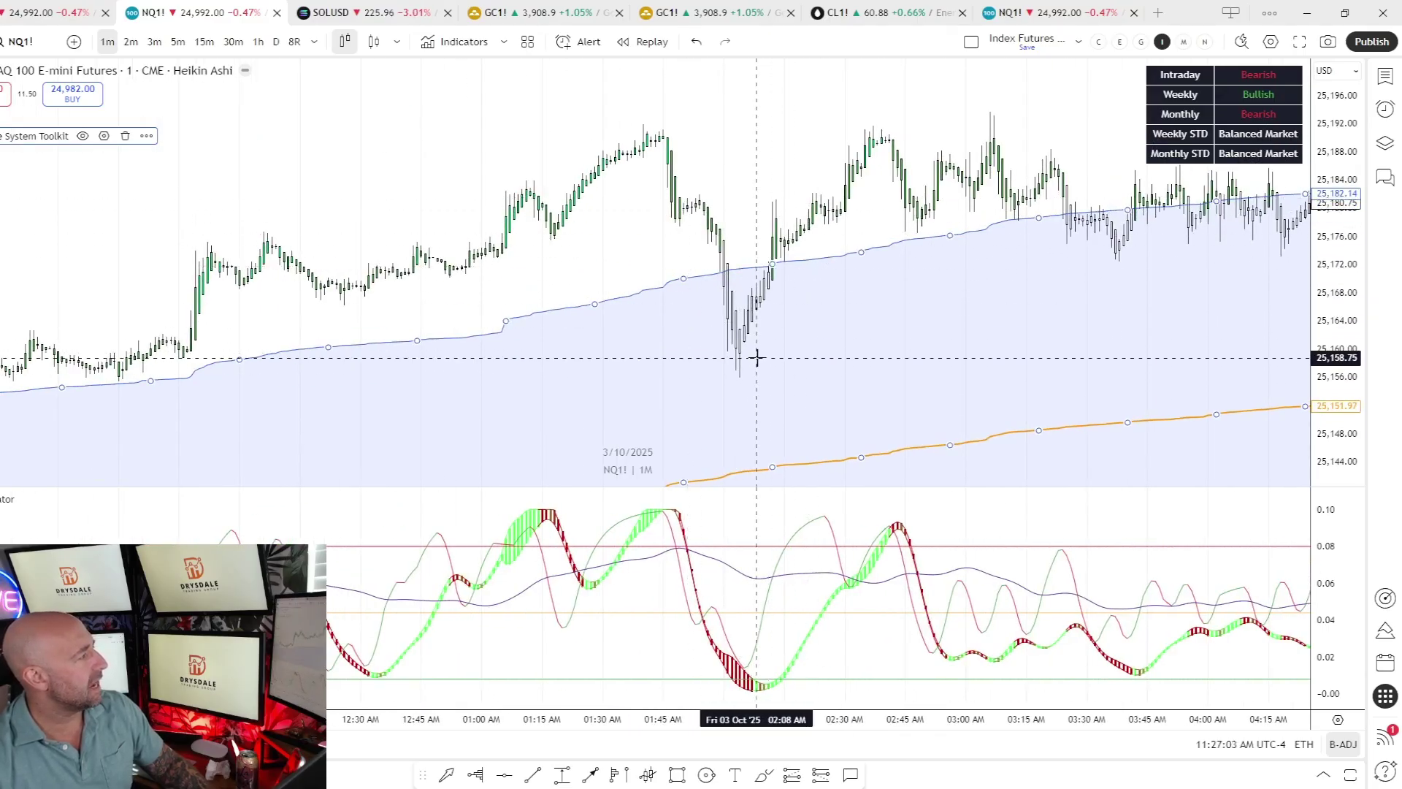
scroll(752, 353, up, 1)
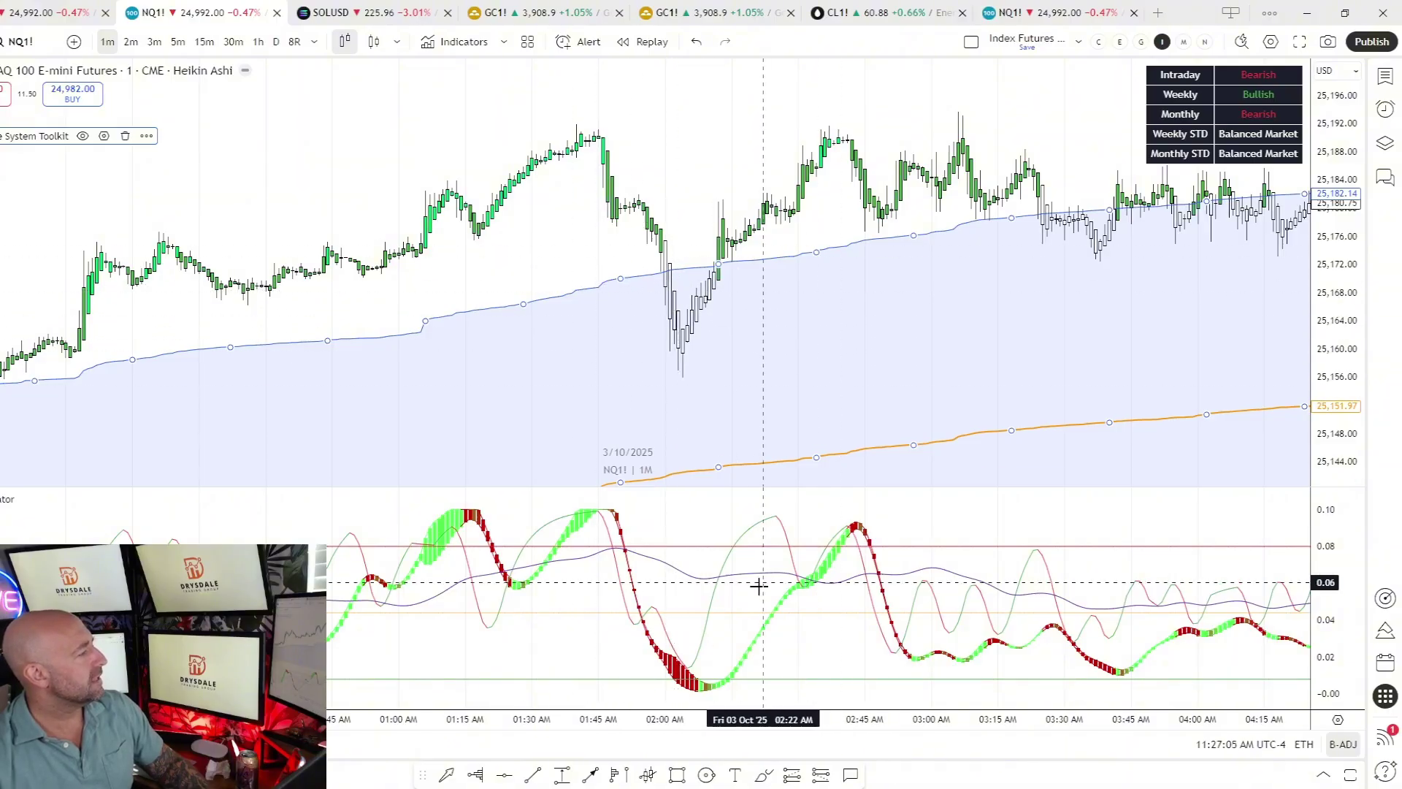
scroll(763, 363, left, 15)
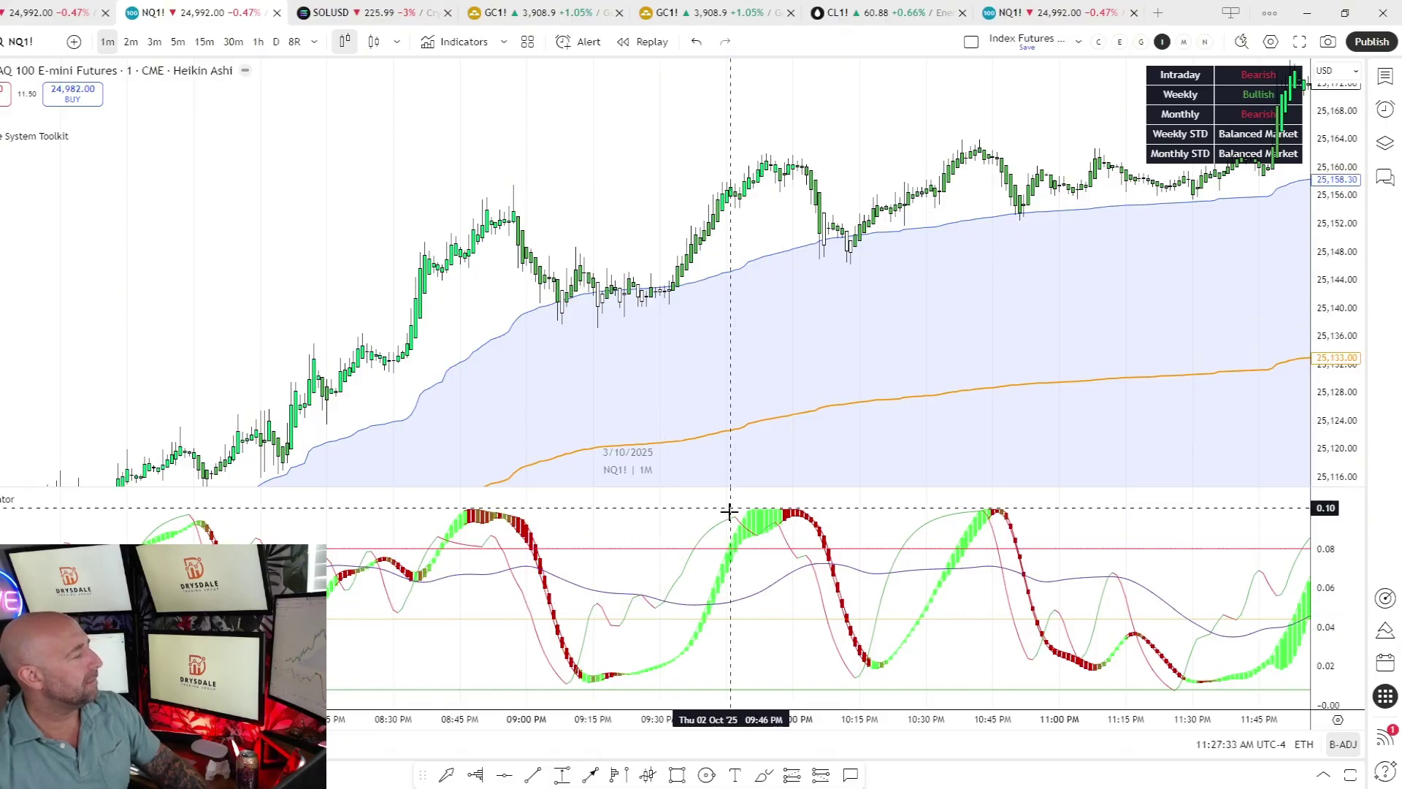
Step: Reset the chart view and examine the oscillator's behaviour during the sell-off after 1:00 PM on 3 October
right_click(873, 338)
click(898, 353)
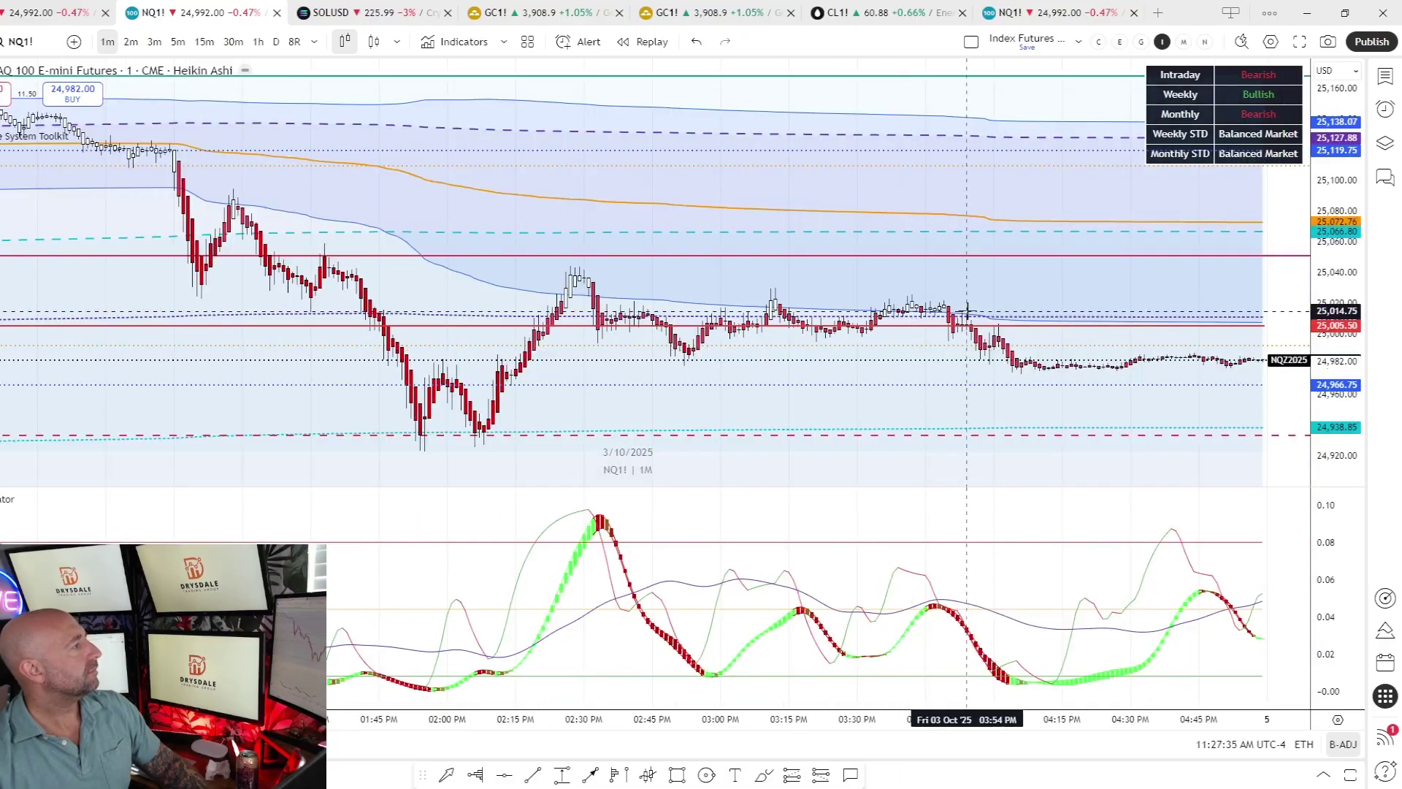
scroll(730, 309, left, 5)
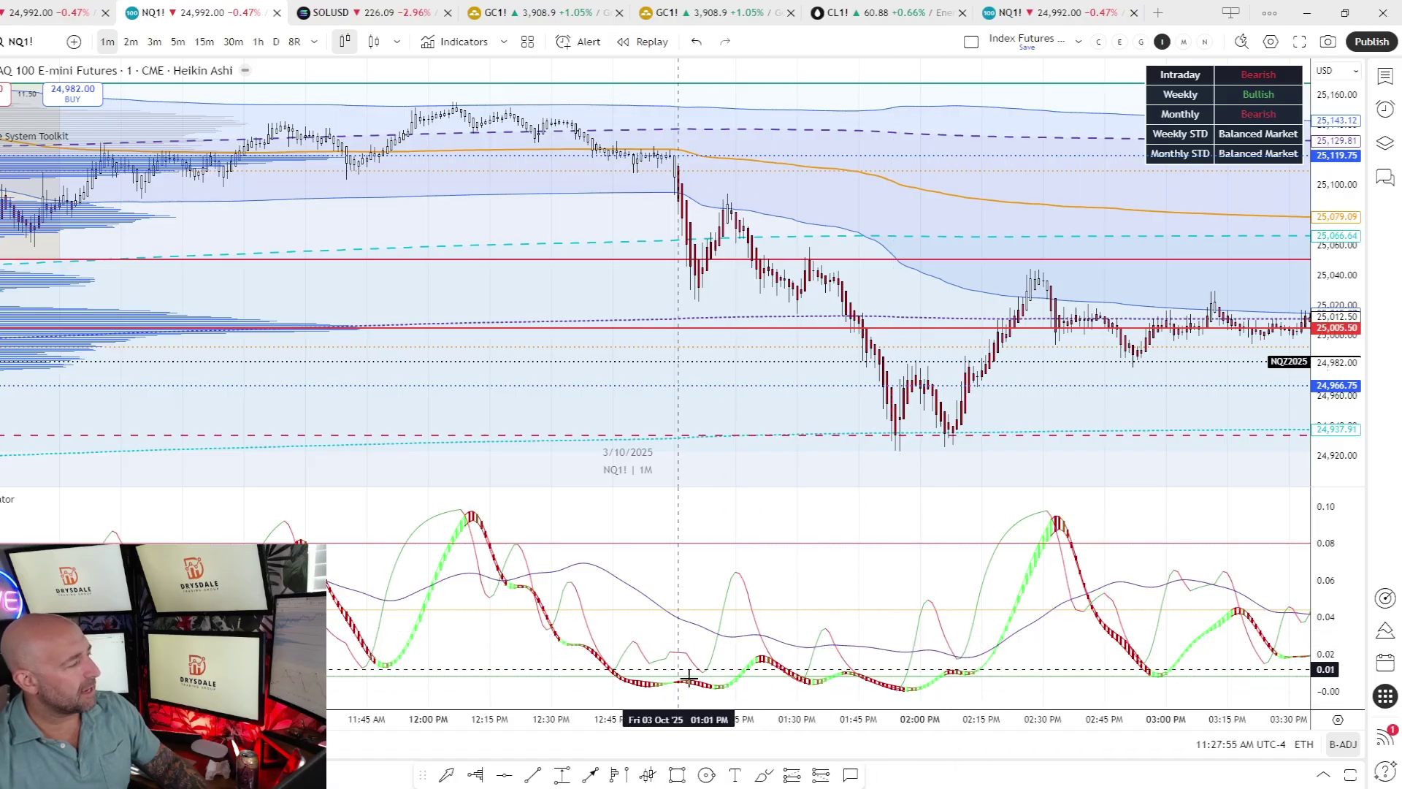
scroll(660, 640, down, 1)
drag(854, 643, 775, 641)
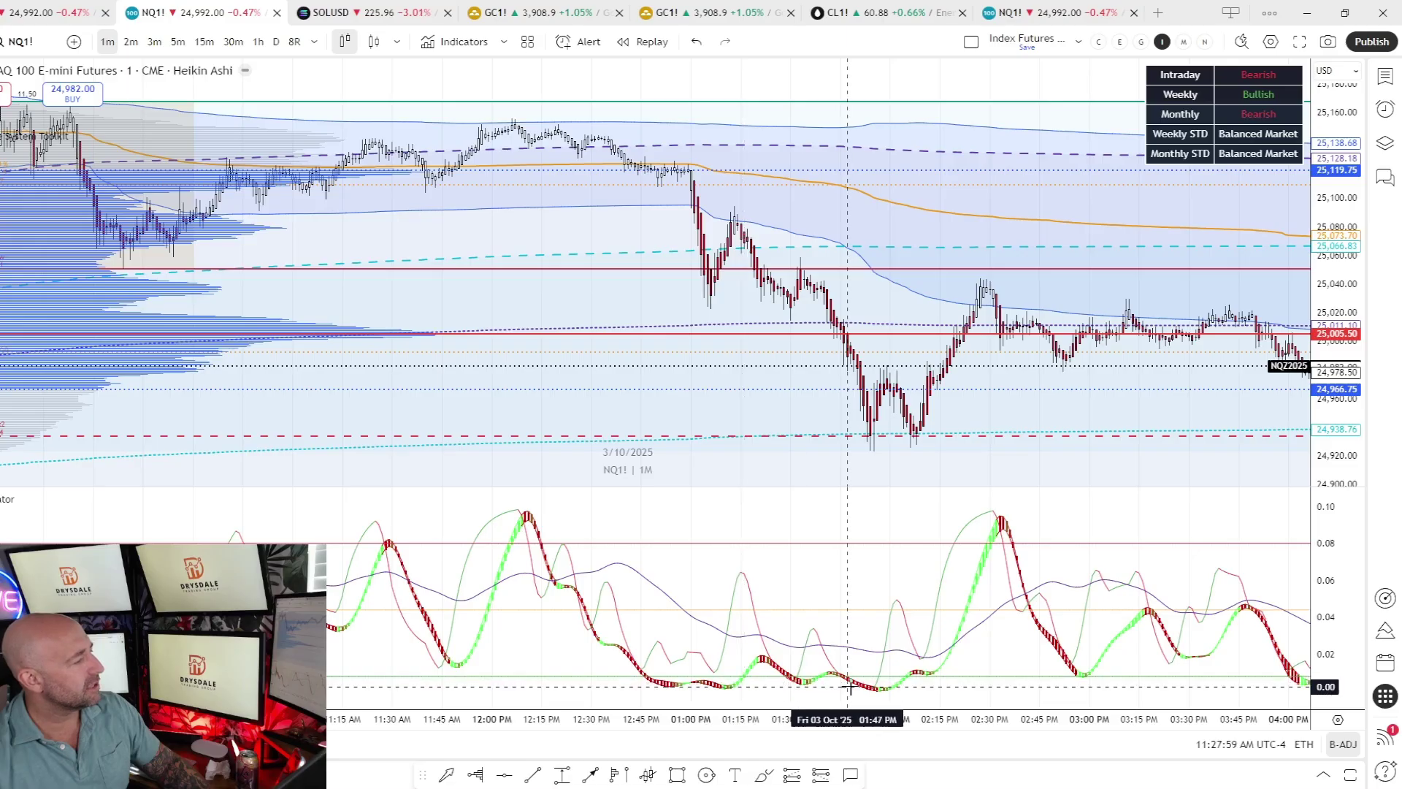